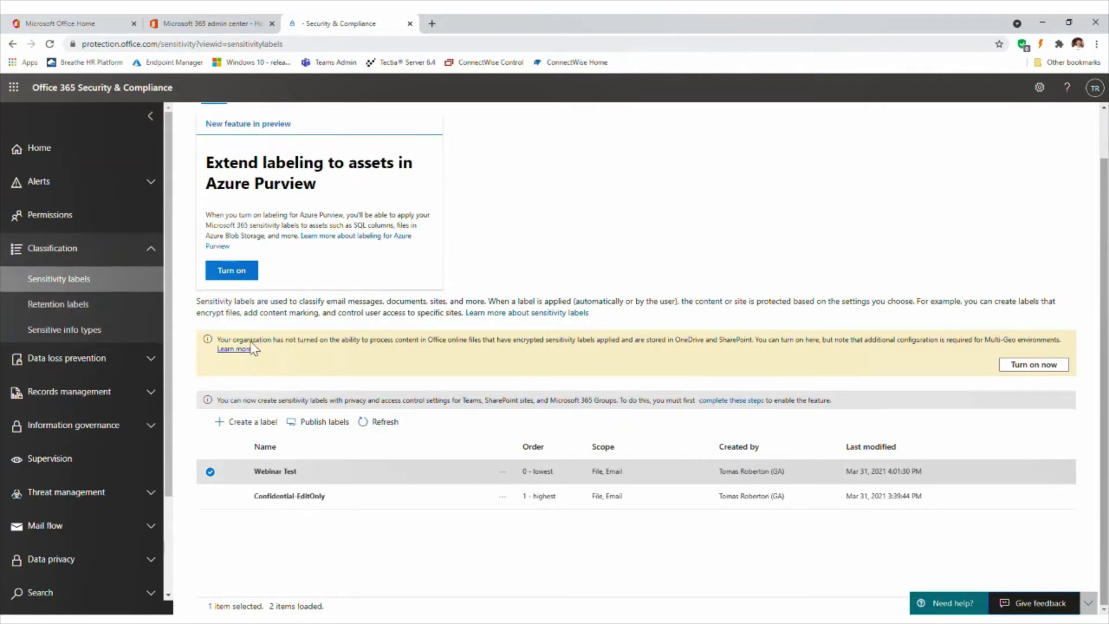
Edit the Webinar Test sensitivity label, keeping its name, Files & emails scope and file encryption, and proceed to the encryption settings
{"action": "left_click", "coordinate": [267, 475]}
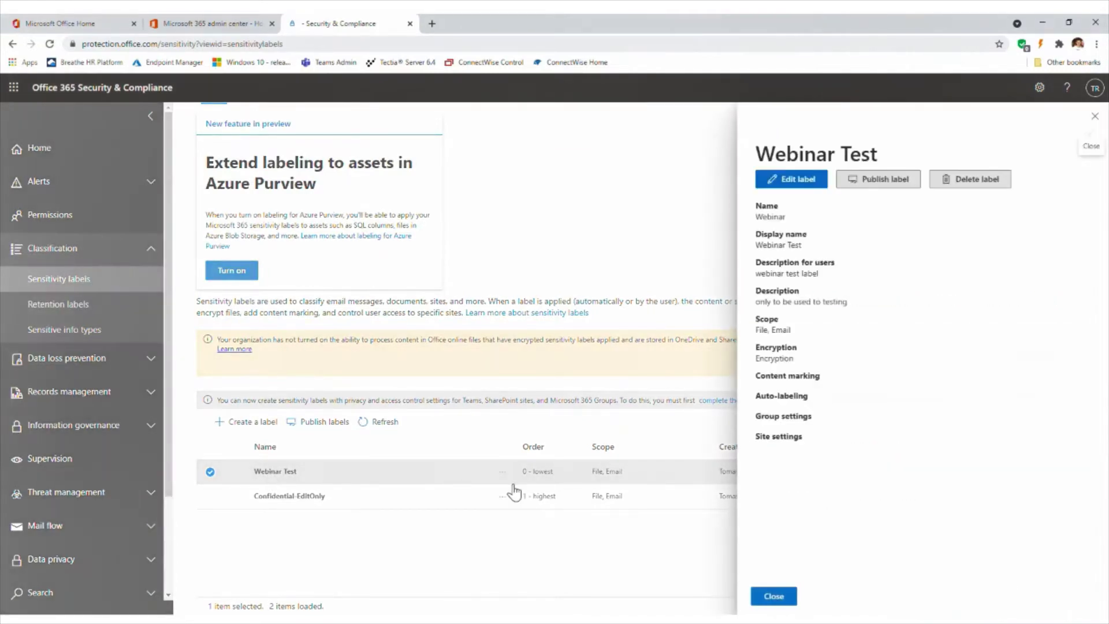
{"action": "left_click", "coordinate": [806, 182]}
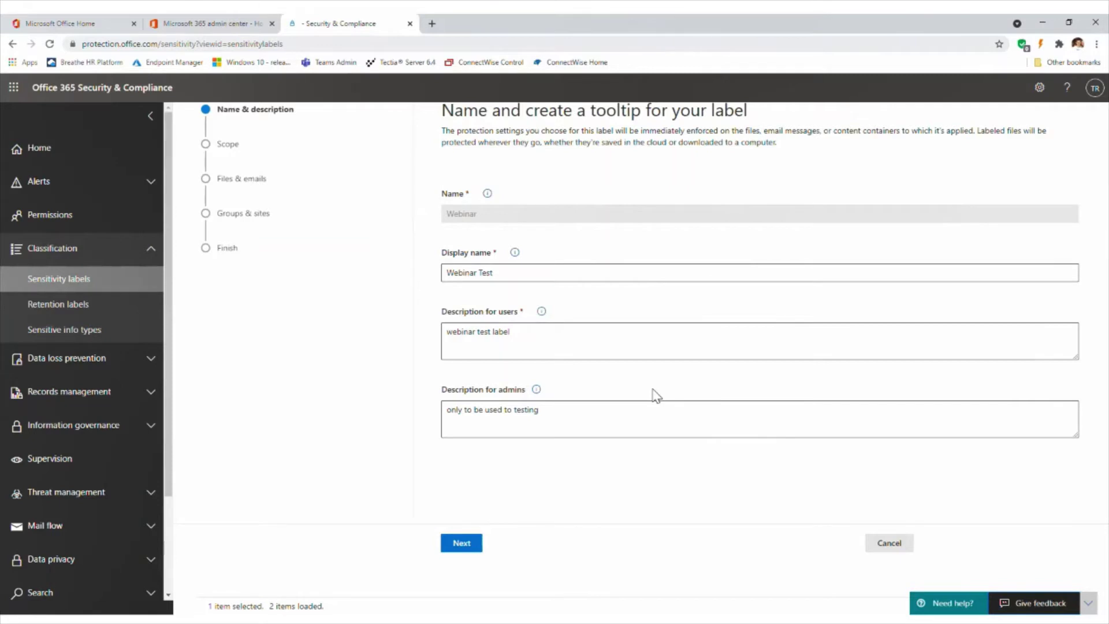
{"action": "left_click", "coordinate": [463, 543]}
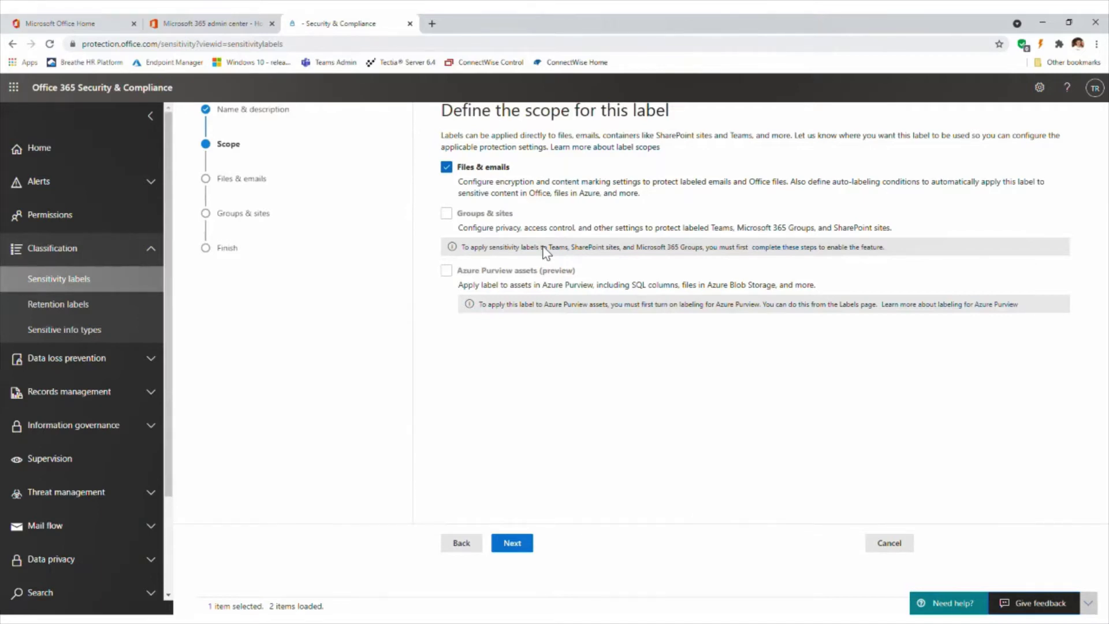
{"action": "left_click", "coordinate": [512, 544]}
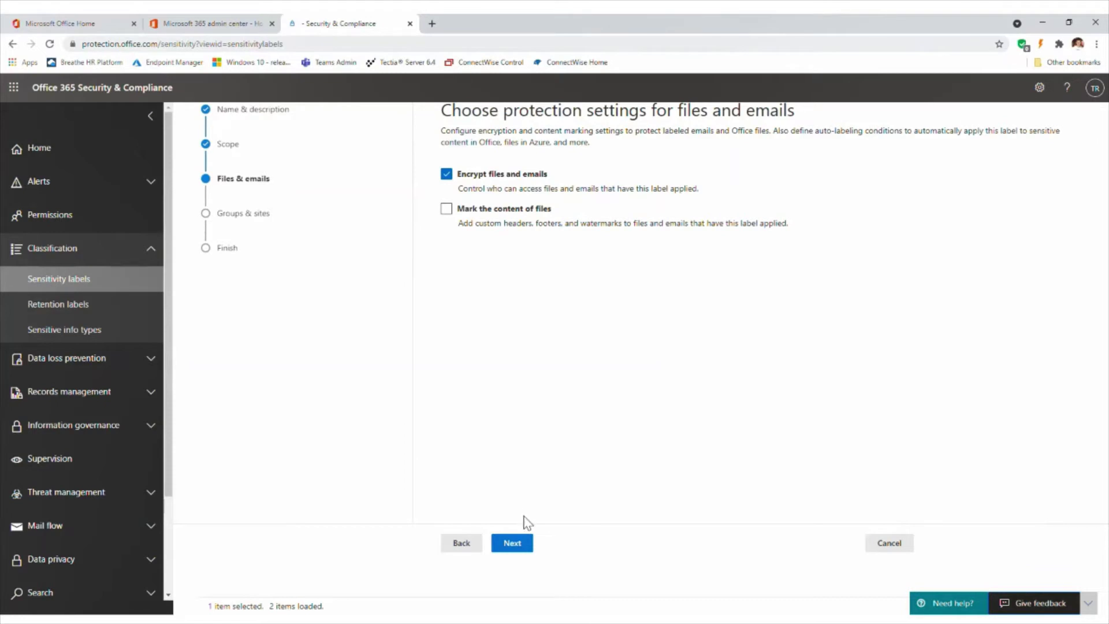
{"action": "left_click", "coordinate": [519, 545]}
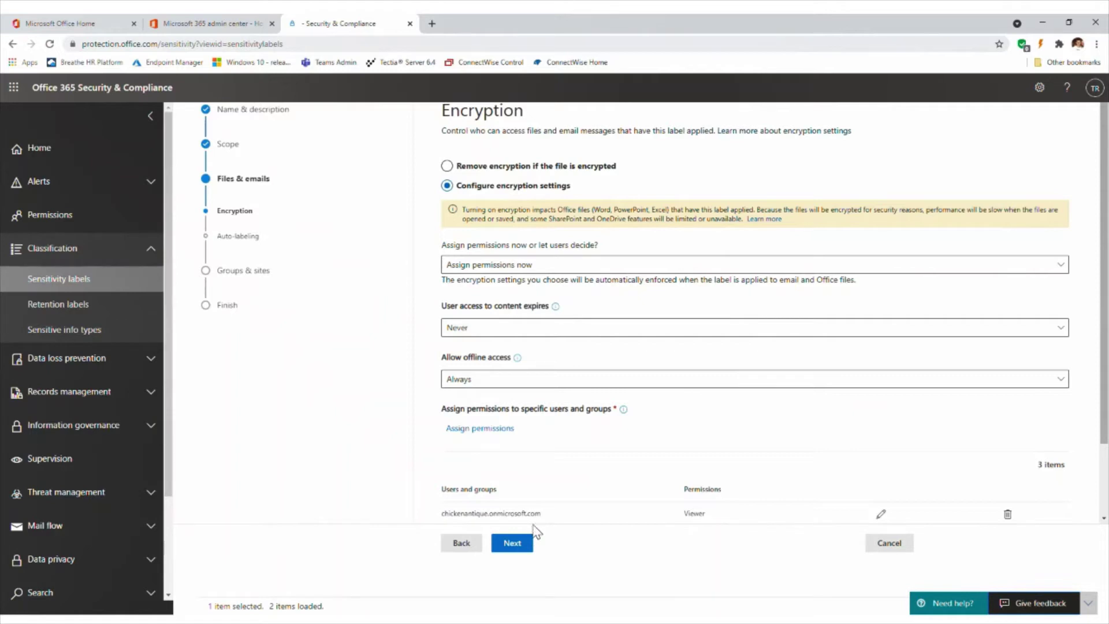
Review the label's encryption settings and open the permission choices assigned to nwhgroup.co.uk
{"action": "scroll", "coordinate": [614, 427], "scroll_direction": "down", "scroll_amount": 1}
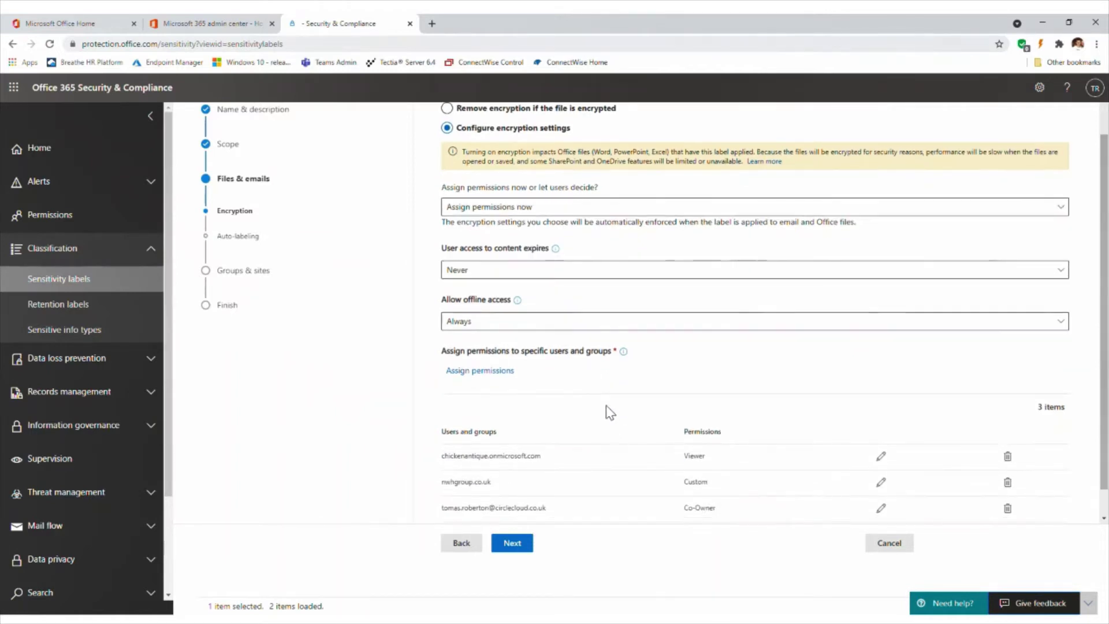
{"action": "scroll", "coordinate": [546, 228], "scroll_direction": "up", "scroll_amount": 1}
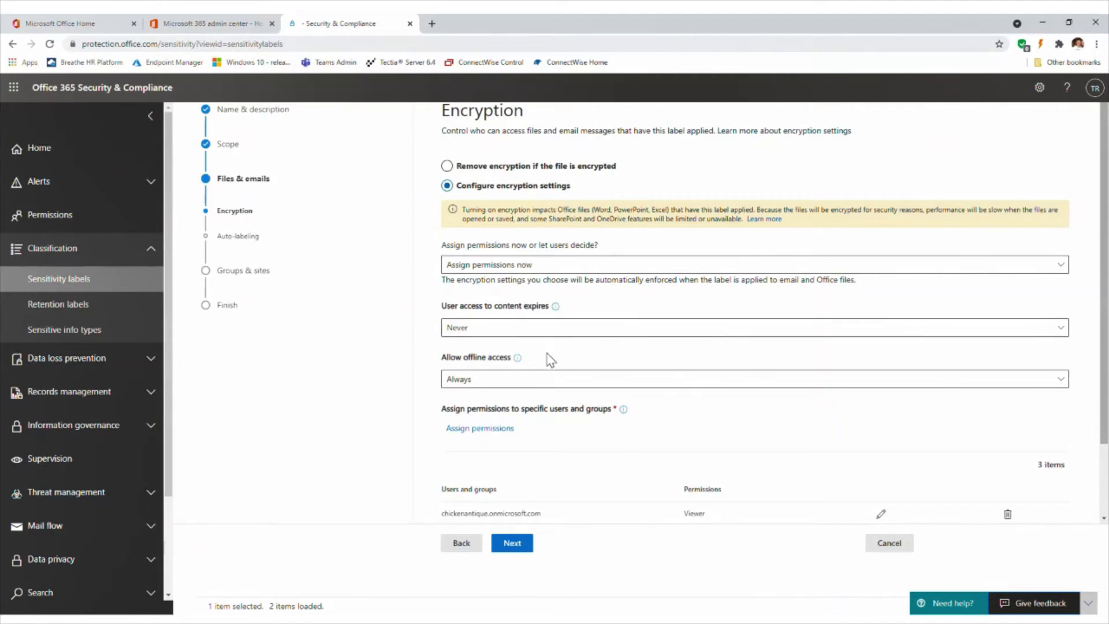
{"action": "scroll", "coordinate": [546, 393], "scroll_direction": "down", "scroll_amount": 1}
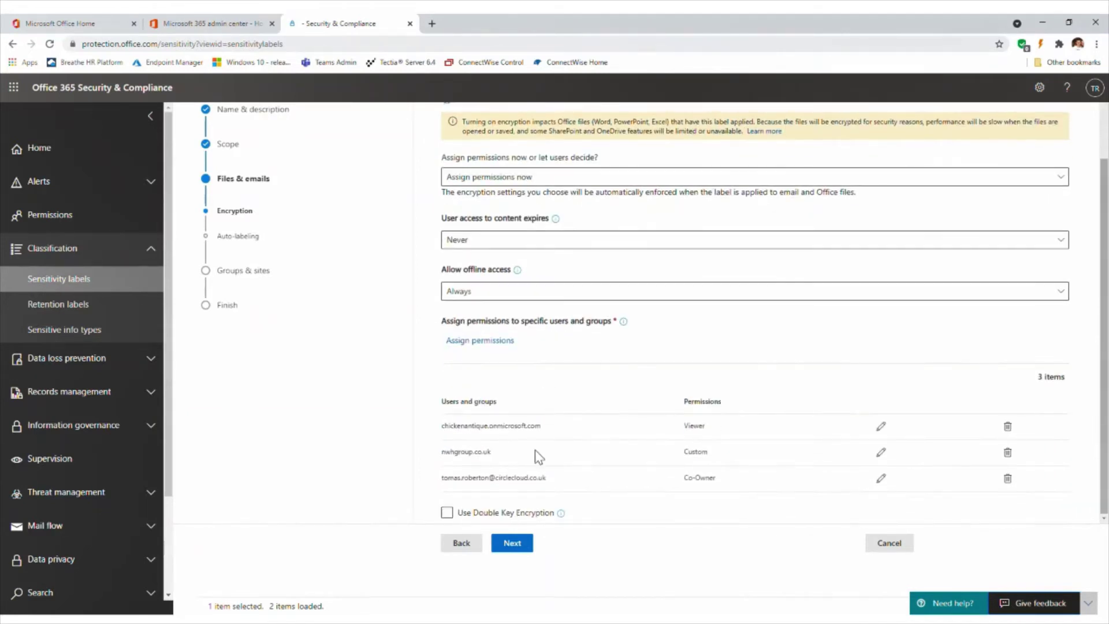
{"action": "left_click", "coordinate": [883, 453]}
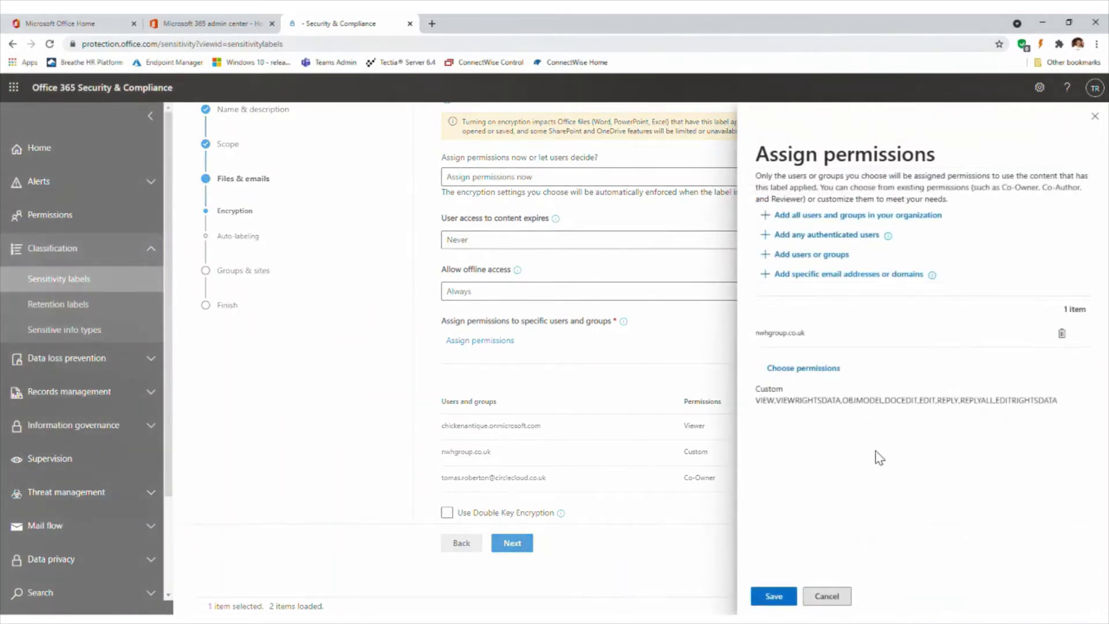
{"action": "left_click", "coordinate": [817, 375]}
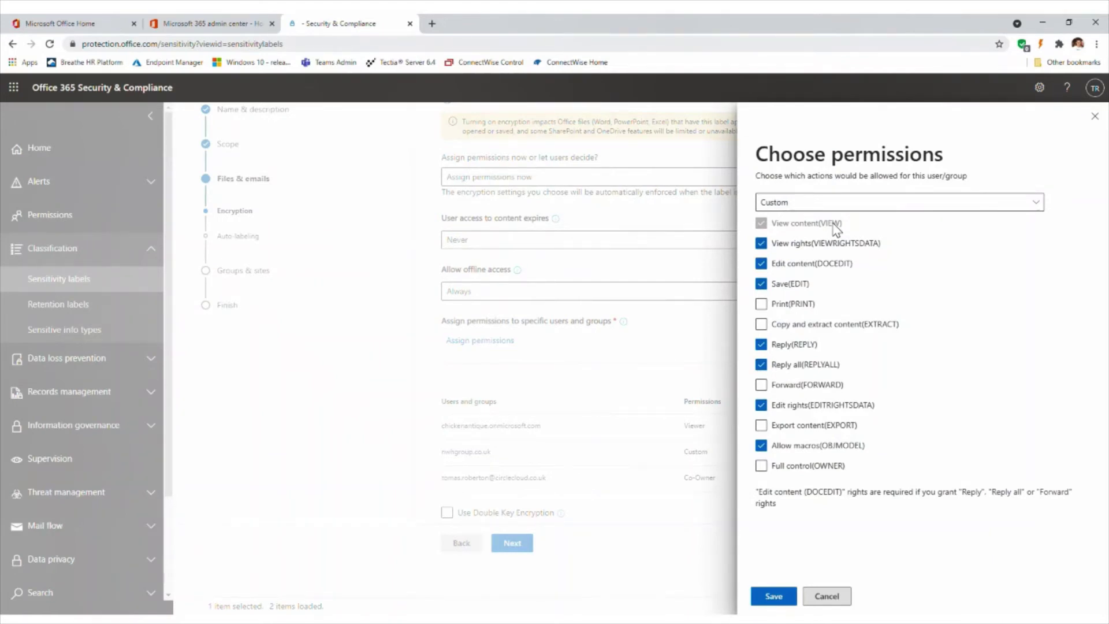
Try the Viewer and Custom permission presets for nwhgroup.co.uk, and discard the changes to its assigned permissions
{"action": "left_click", "coordinate": [836, 205]}
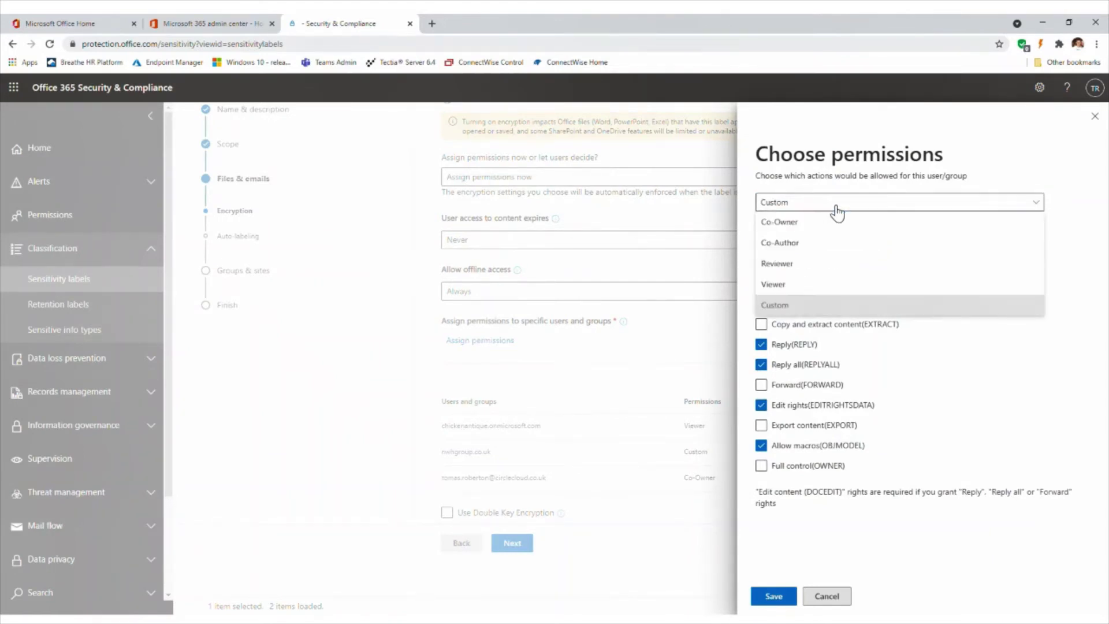
{"action": "left_click", "coordinate": [831, 283]}
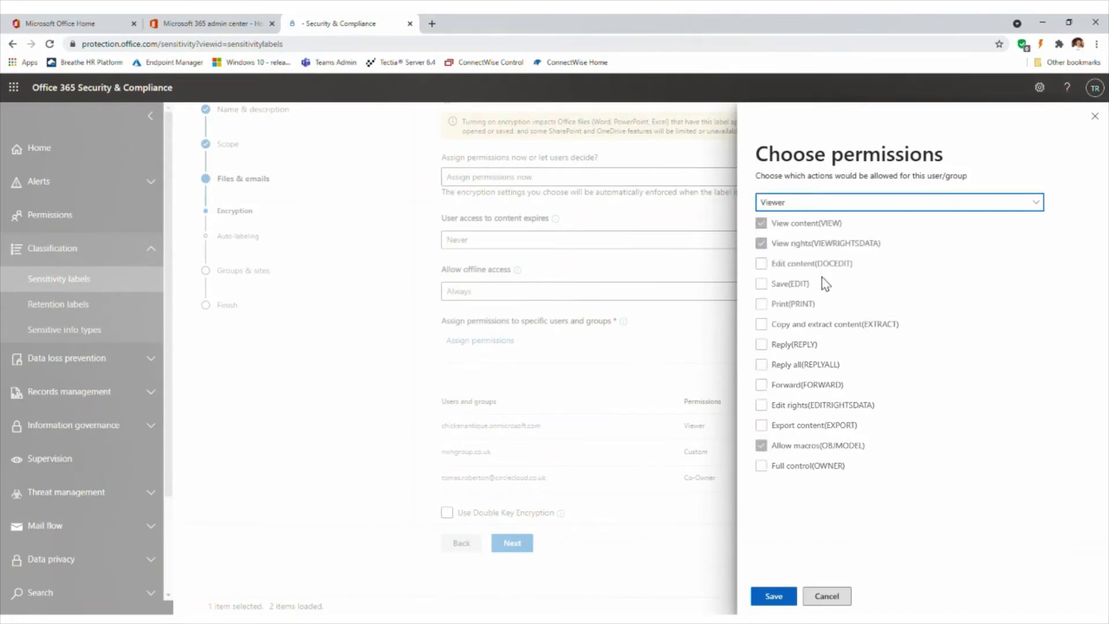
{"action": "left_click", "coordinate": [844, 203]}
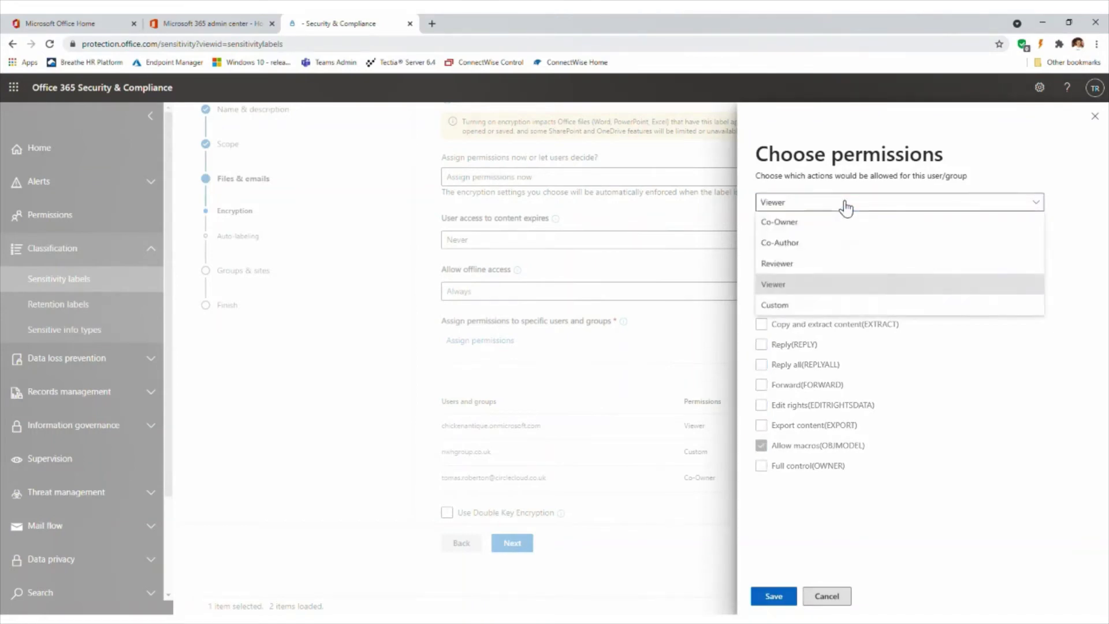
{"action": "left_click", "coordinate": [801, 306]}
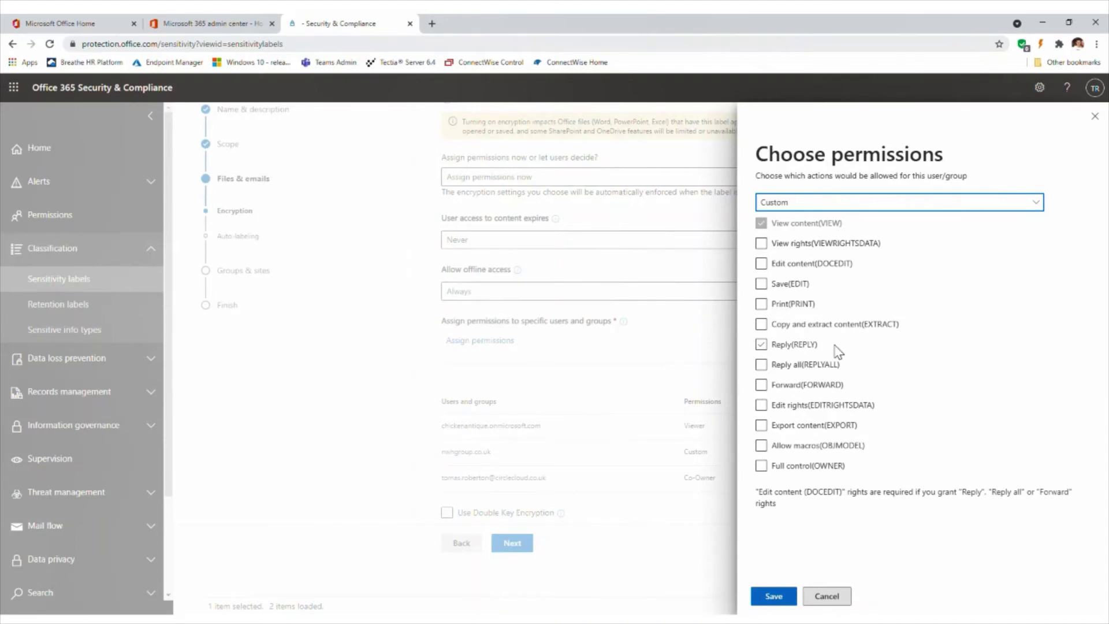
{"action": "left_click", "coordinate": [827, 596]}
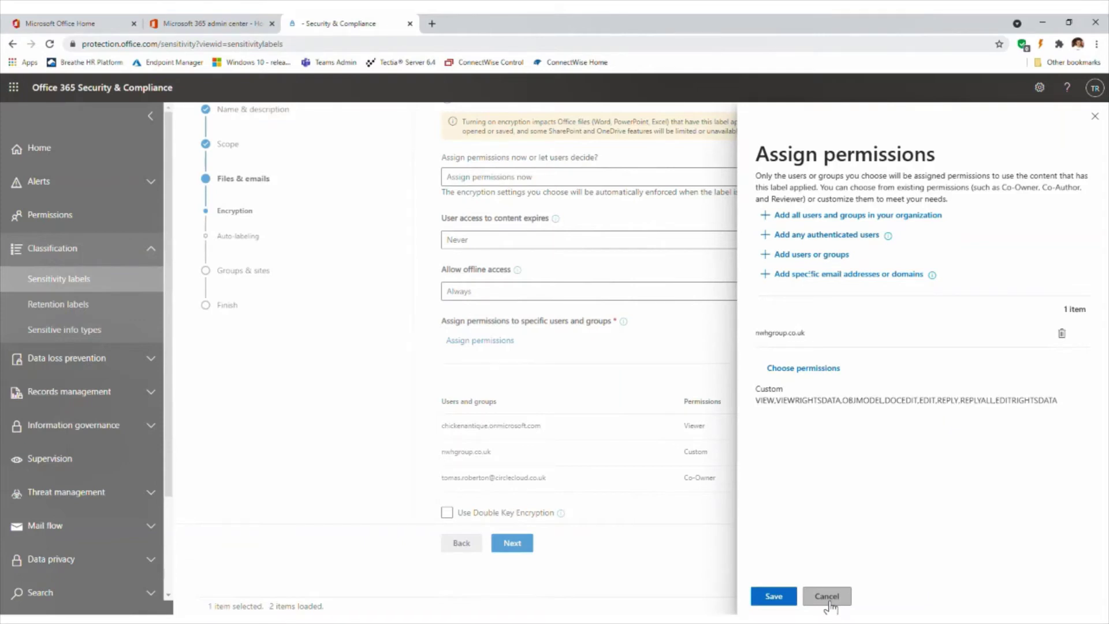
{"action": "left_click", "coordinate": [827, 597]}
{"action": "scroll", "coordinate": [685, 480], "scroll_direction": "up", "scroll_amount": 2}
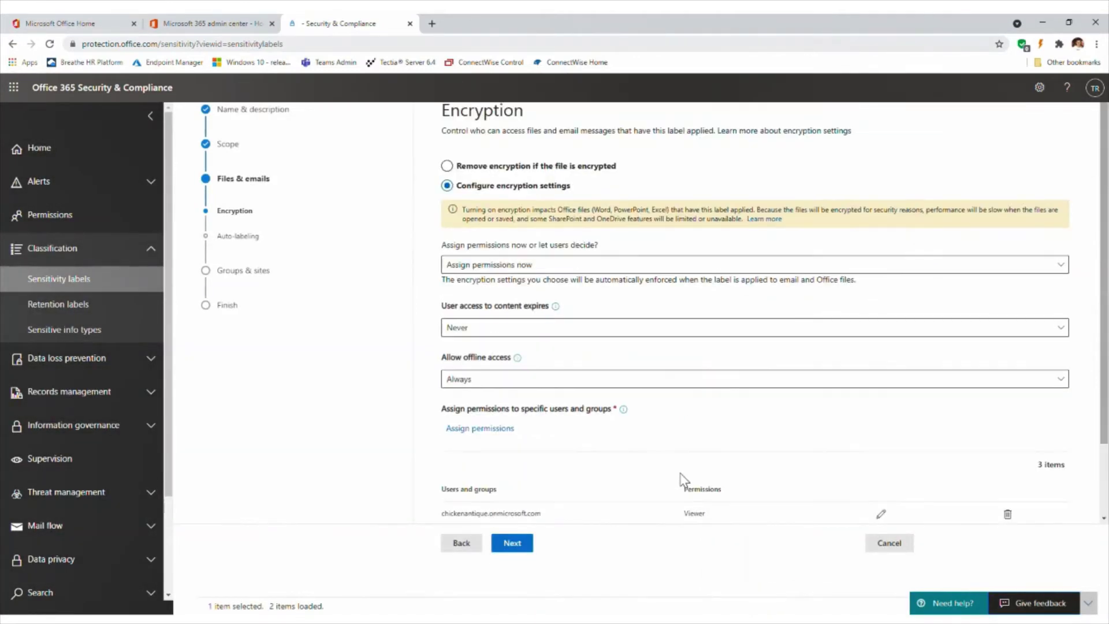
Proceed past the encryption settings and turn on auto-labeling for files and emails
{"action": "left_click", "coordinate": [512, 543]}
{"action": "left_click_drag", "start_coordinate": [443, 110], "coordinate": [552, 122]}
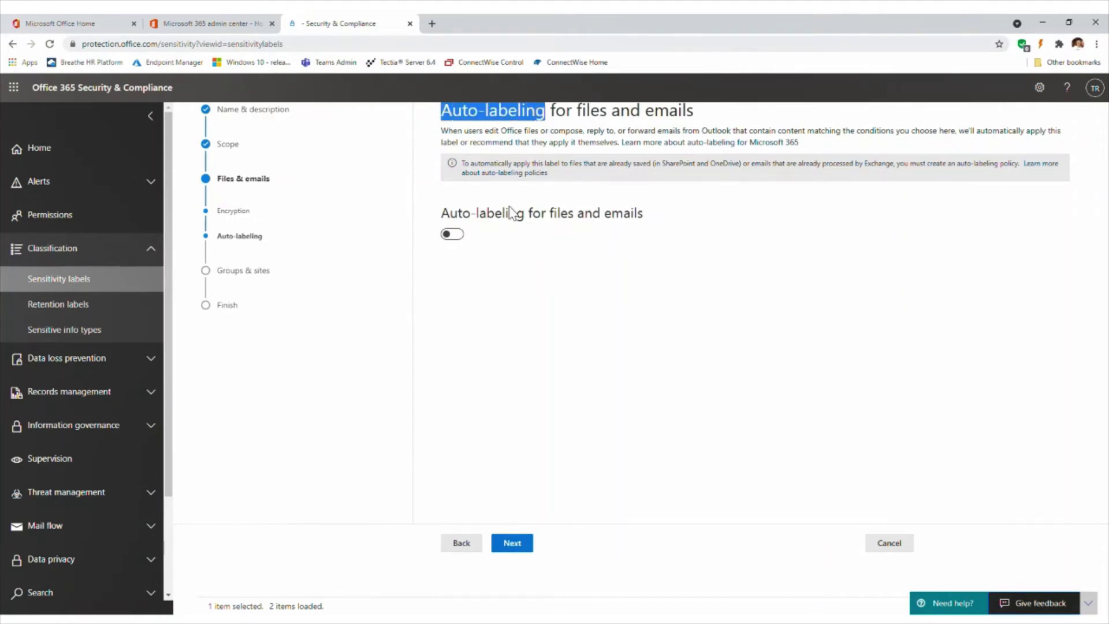
{"action": "left_click", "coordinate": [486, 242]}
{"action": "left_click", "coordinate": [451, 234]}
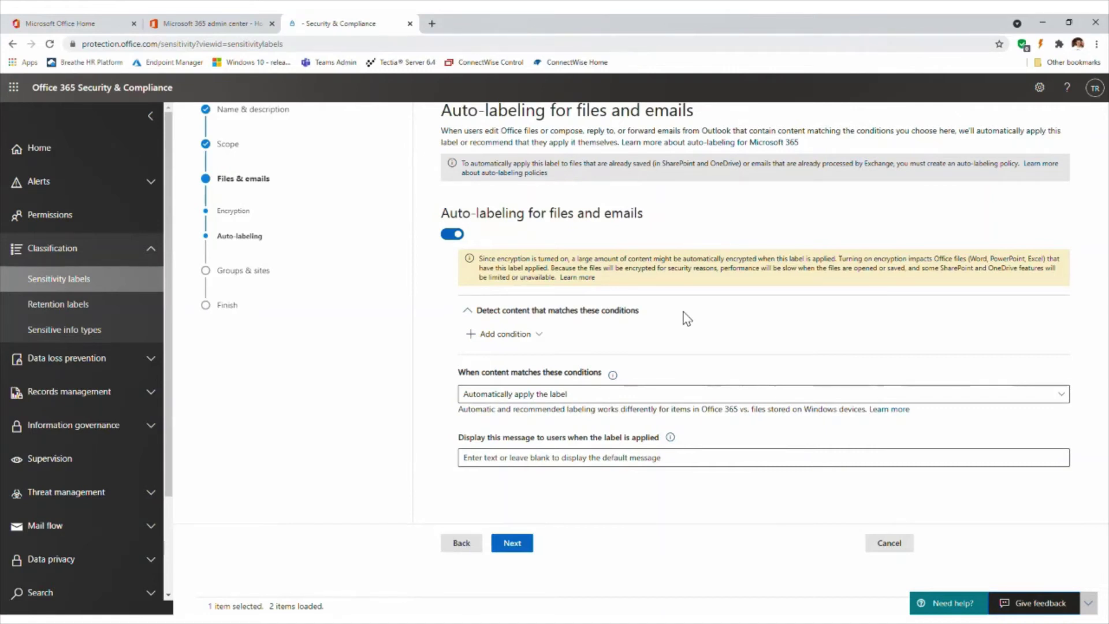
Add a Content contains condition to auto-labeling and open its selection of sensitive info types
{"action": "left_click", "coordinate": [523, 335]}
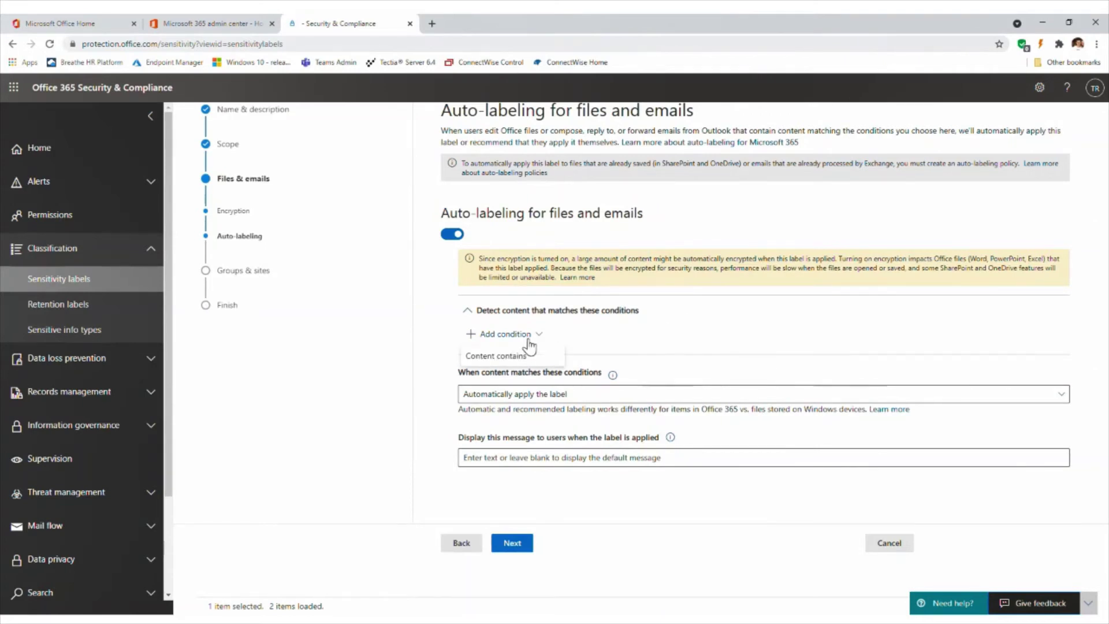
{"action": "left_click", "coordinate": [522, 356]}
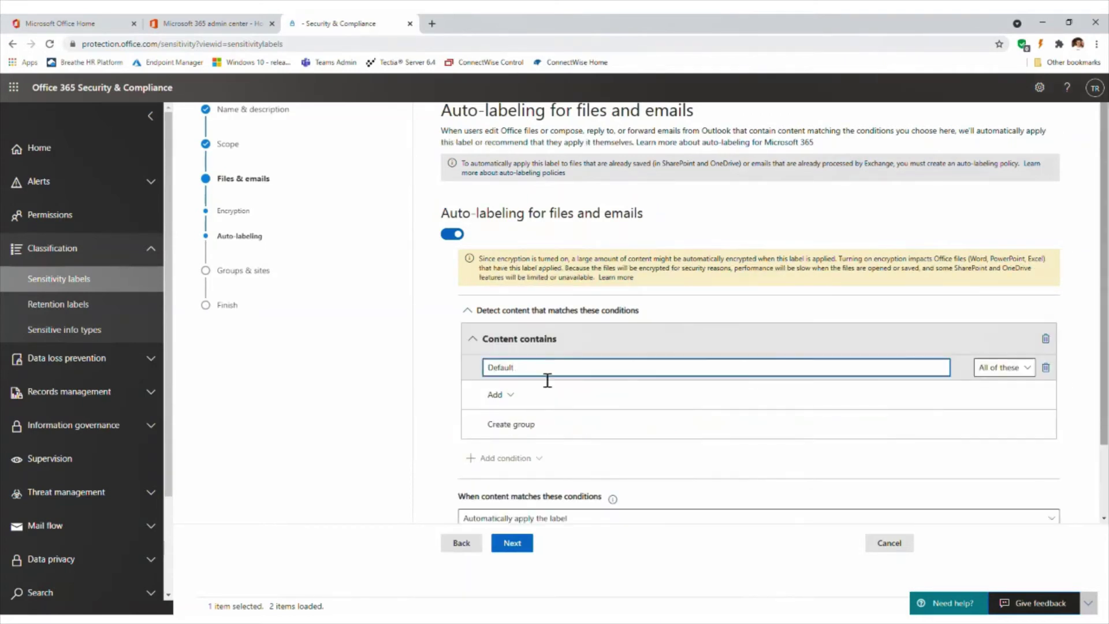
{"action": "left_click", "coordinate": [511, 397]}
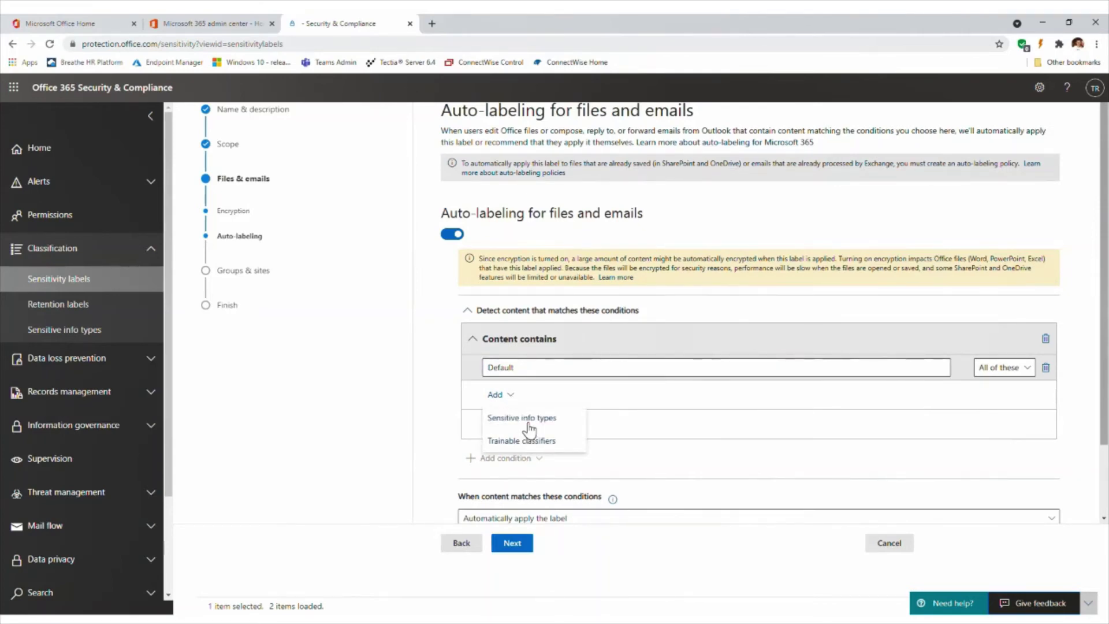
{"action": "left_click", "coordinate": [527, 426]}
Browse the available sensitive info types down to the U.K. and U.S. entries, and close the list without adding any
{"action": "scroll", "coordinate": [827, 392], "scroll_direction": "down", "scroll_amount": 1}
{"action": "scroll", "coordinate": [830, 392], "scroll_direction": "down", "scroll_amount": 10}
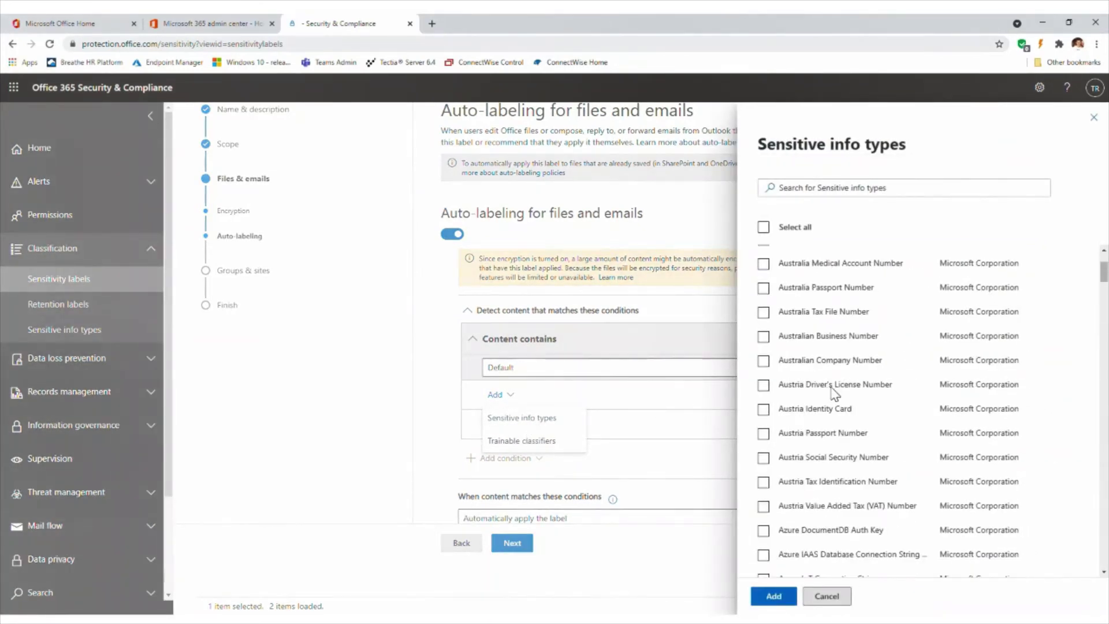
{"action": "scroll", "coordinate": [836, 394], "scroll_direction": "down", "scroll_amount": 10}
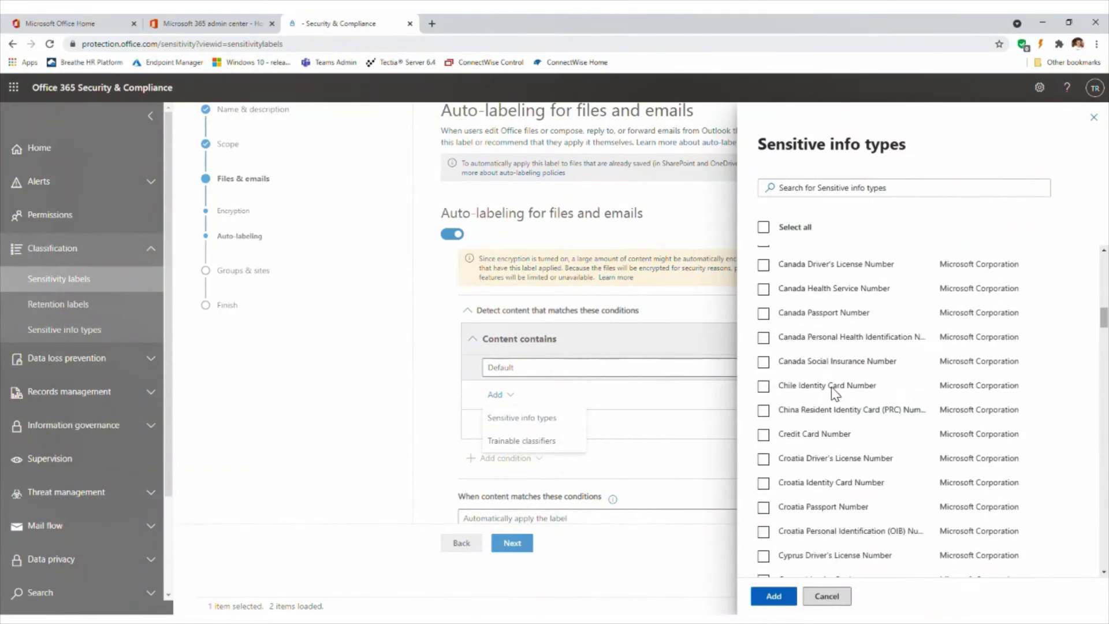
{"action": "scroll", "coordinate": [838, 401], "scroll_direction": "down", "scroll_amount": 20}
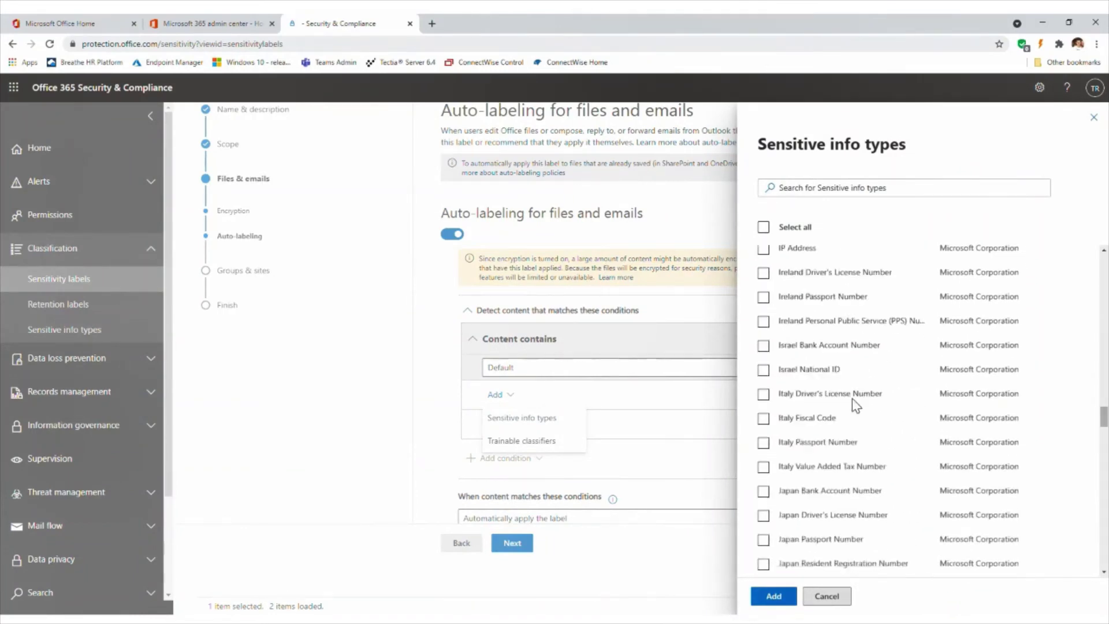
{"action": "scroll", "coordinate": [888, 477], "scroll_direction": "down", "scroll_amount": 20}
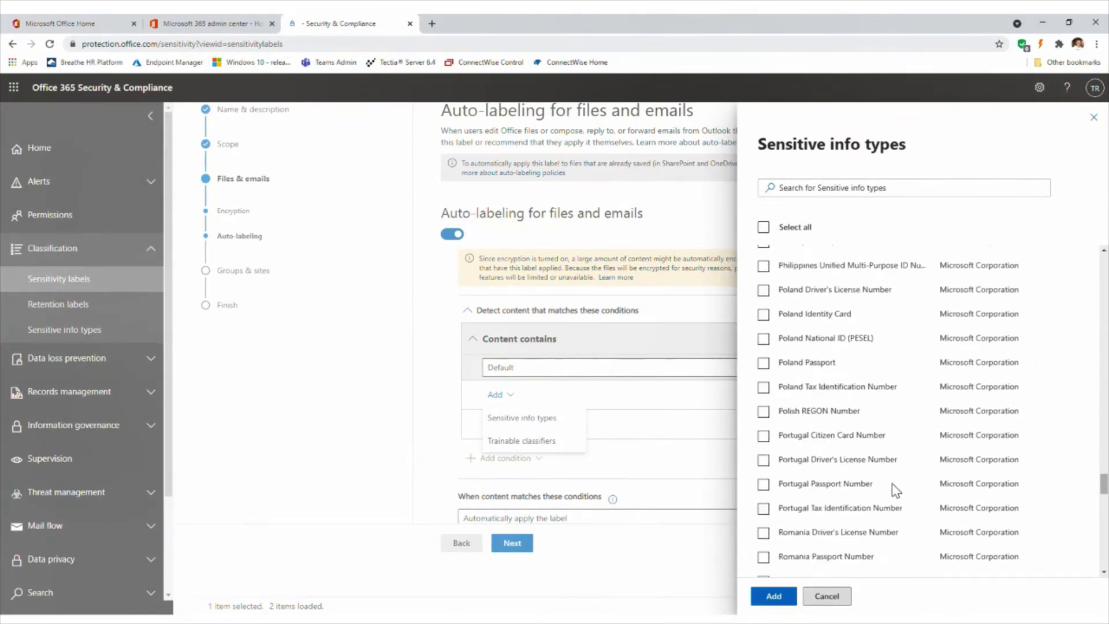
{"action": "scroll", "coordinate": [900, 508], "scroll_direction": "down", "scroll_amount": 3}
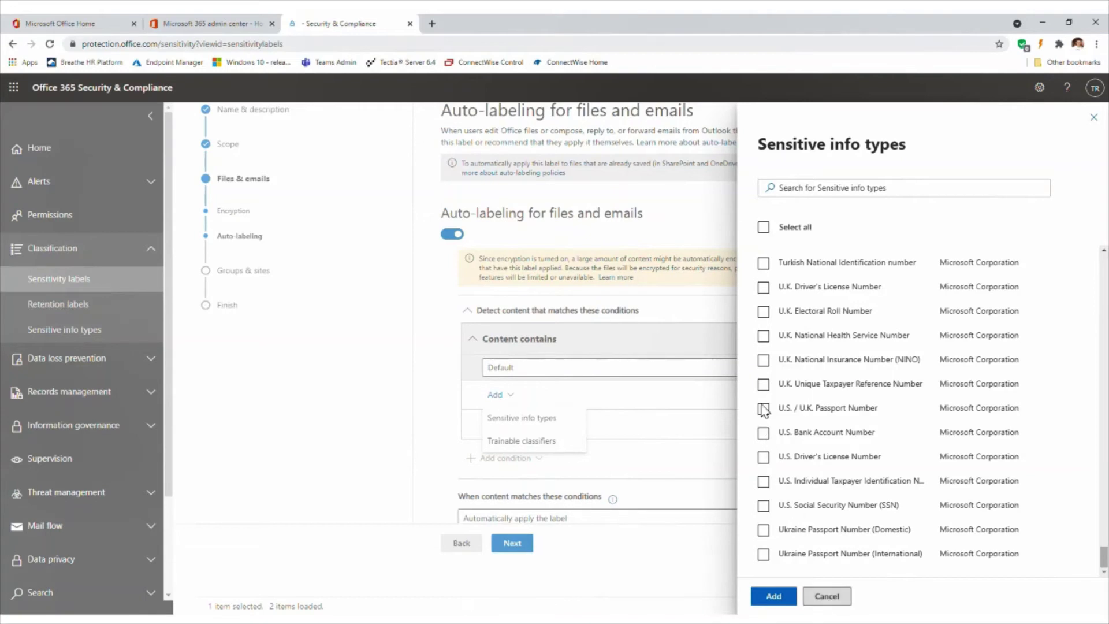
{"action": "left_click", "coordinate": [827, 595]}
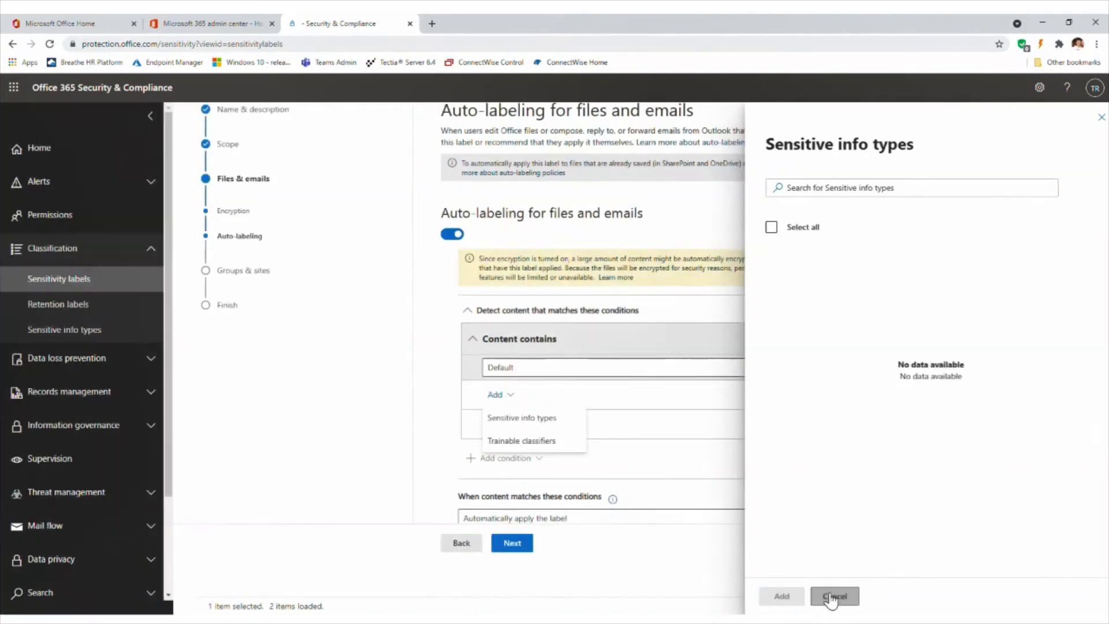
{"action": "left_click", "coordinate": [722, 328]}
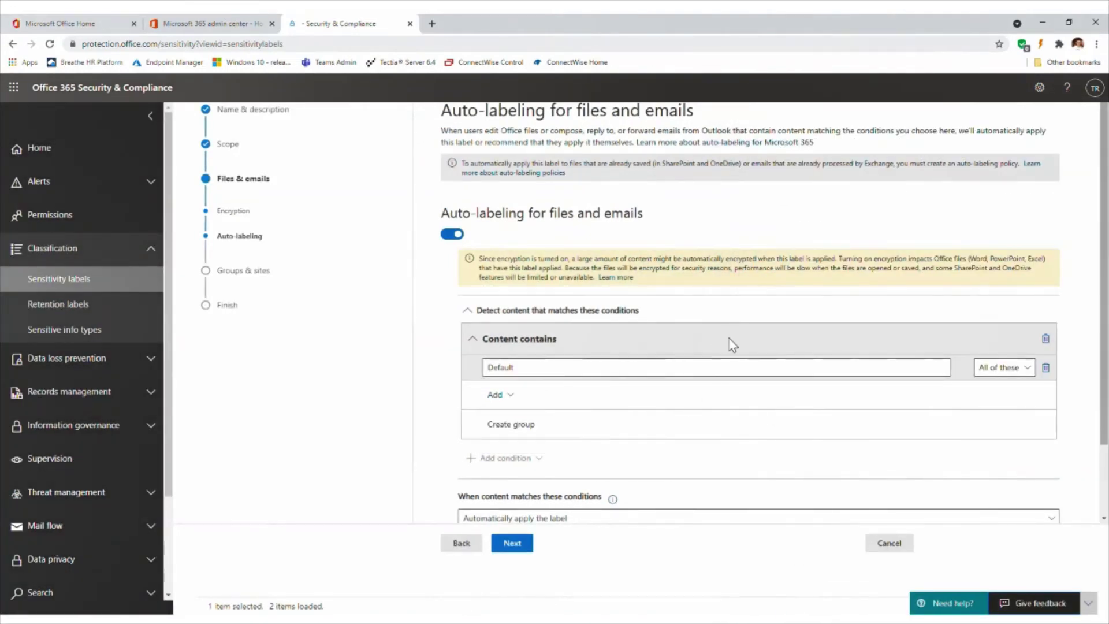
Delete the Content contains condition and proceed past the auto-labeling settings
{"action": "left_click", "coordinate": [1047, 340]}
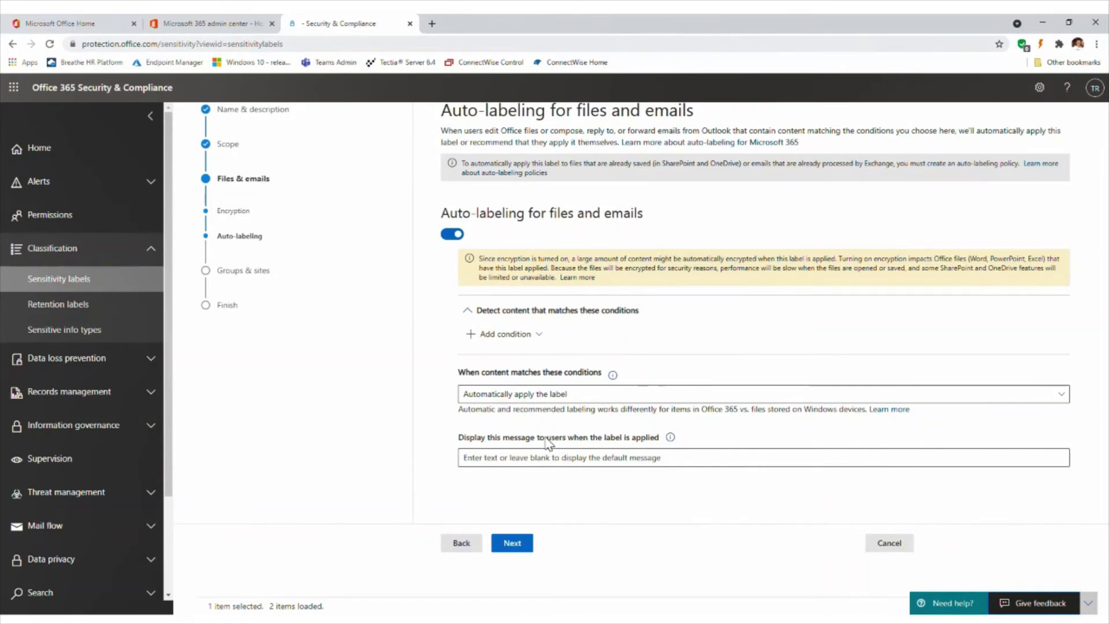
{"action": "left_click", "coordinate": [509, 544]}
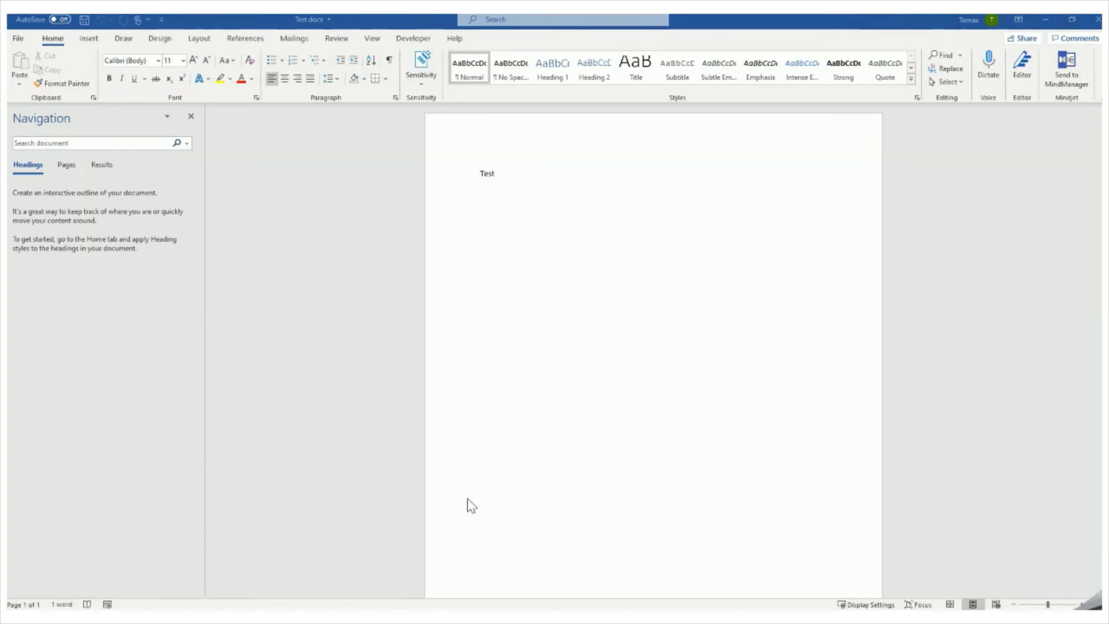
Switch to Word, apply the Webinar Test sensitivity label to Test.docx, check that it is selected, and save the document
{"action": "left_click", "coordinate": [495, 173]}
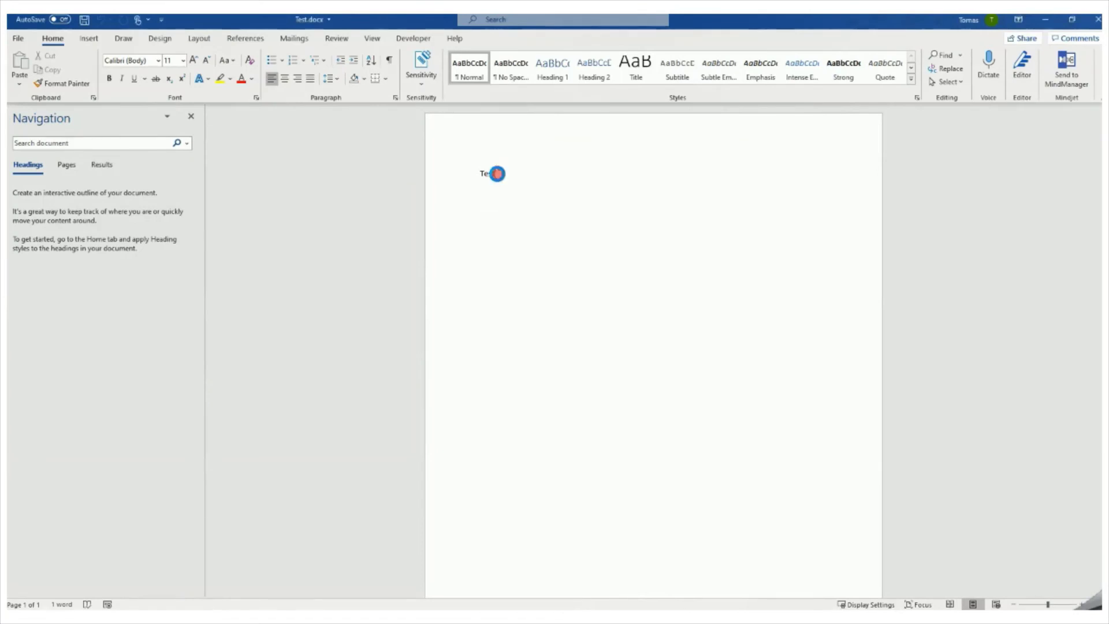
{"action": "left_click", "coordinate": [415, 71]}
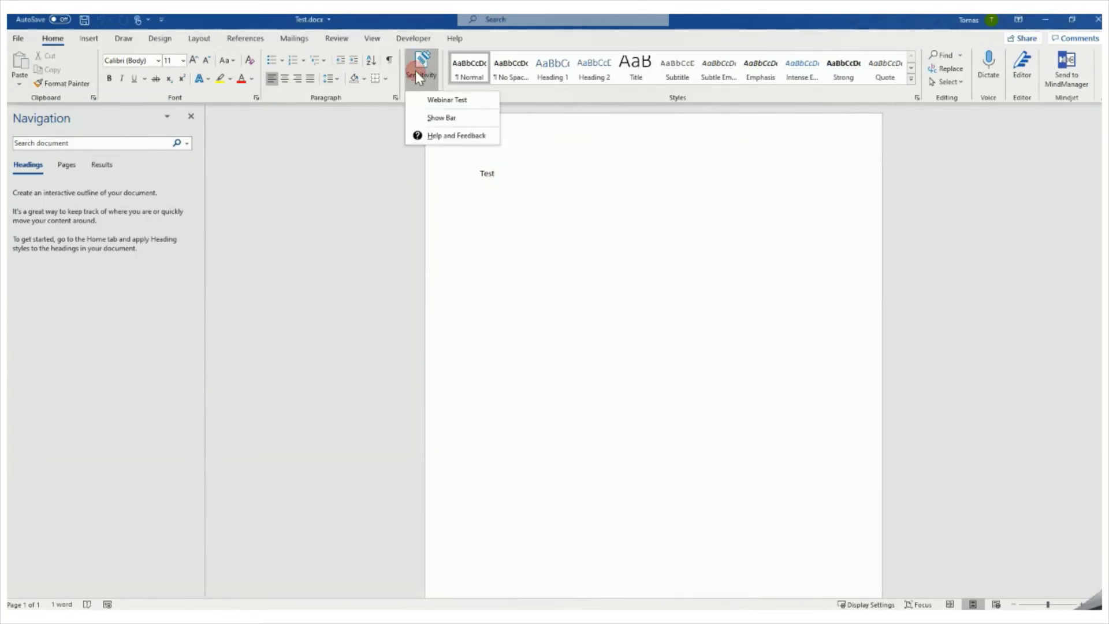
{"action": "left_click", "coordinate": [433, 98]}
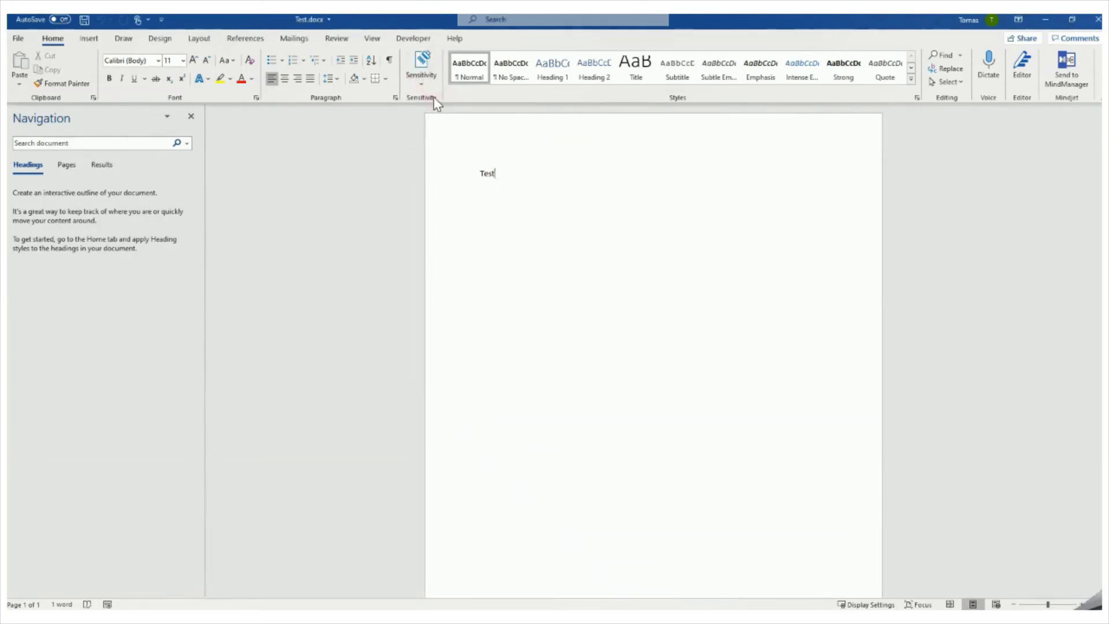
{"action": "left_click", "coordinate": [422, 80]}
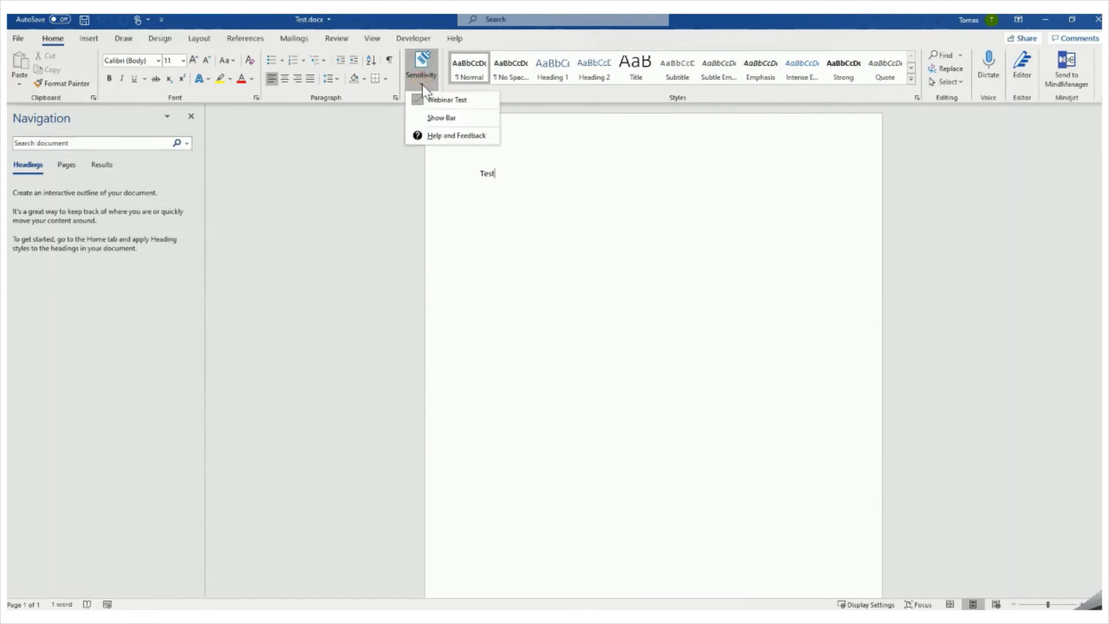
{"action": "left_click", "coordinate": [87, 26]}
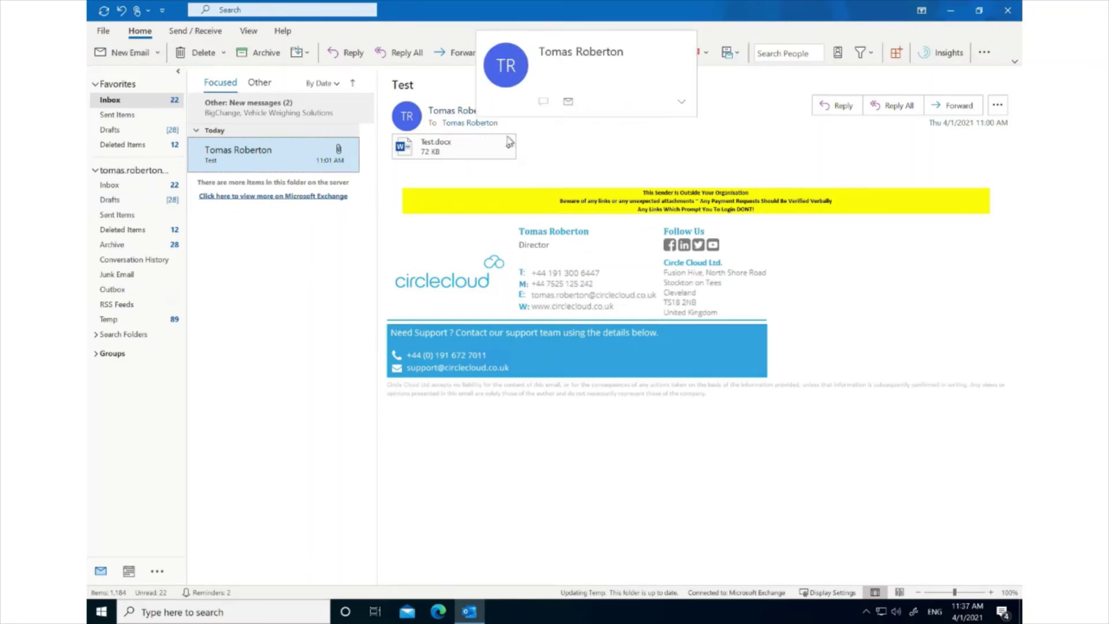
Minimize the mailbox, open the Test document from the desktop, and delete the line "We can still edit the document."
{"action": "left_click", "coordinate": [950, 11]}
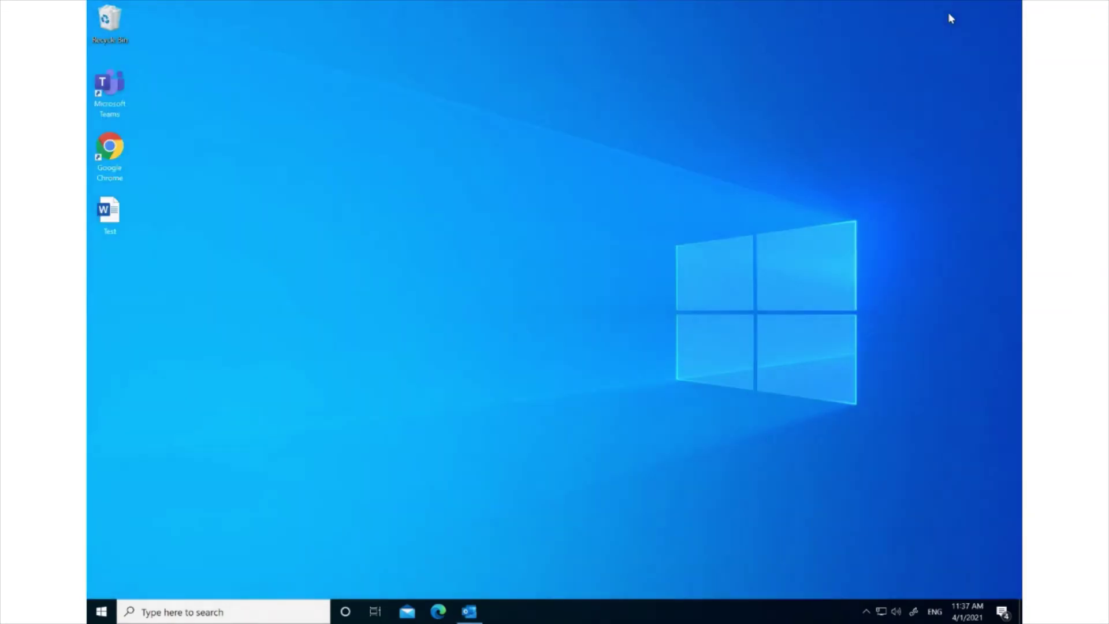
{"action": "double_click", "coordinate": [106, 212]}
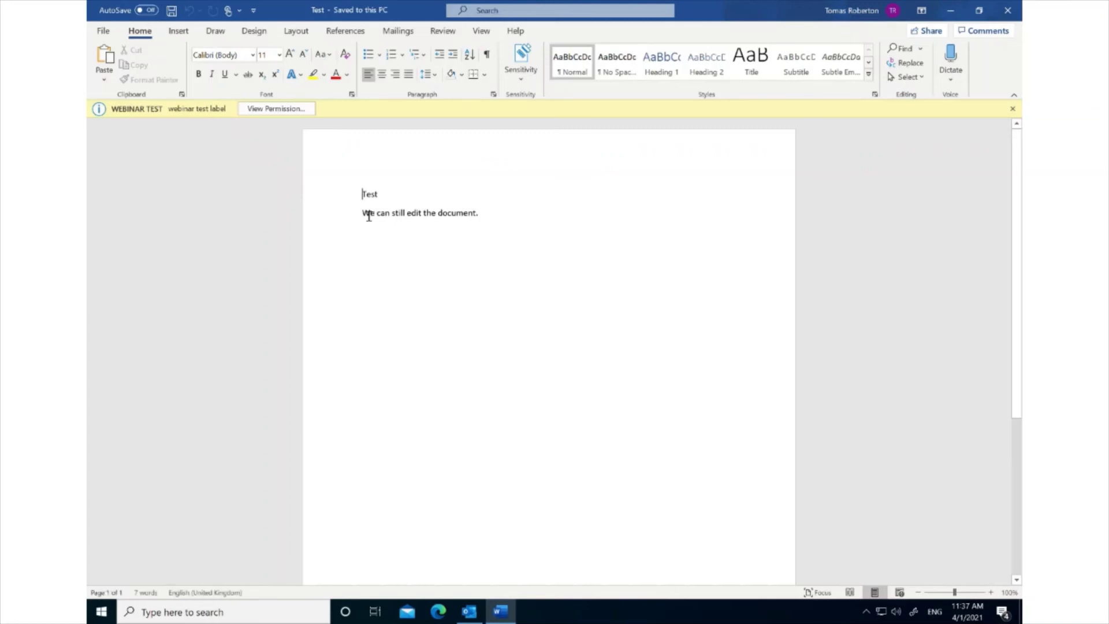
{"action": "left_click_drag", "start_coordinate": [363, 214], "coordinate": [479, 215]}
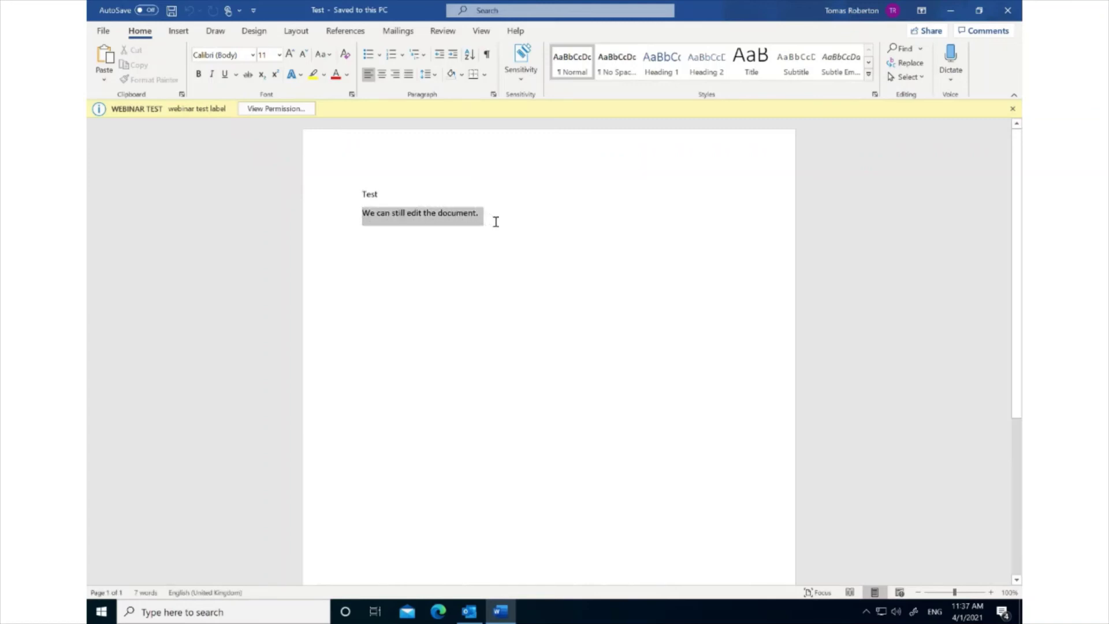
{"action": "key", "text": "Delete"}
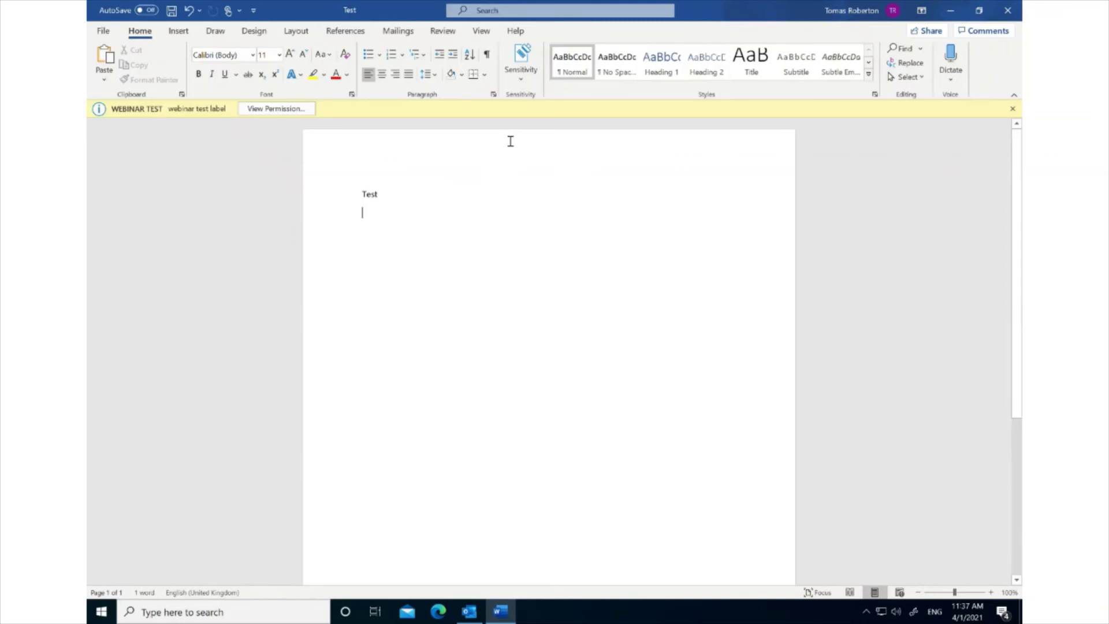
Review the permissions granted on the document by the Webinar Test label, and check which file commands such as Print and Share are available
{"action": "left_click", "coordinate": [259, 110]}
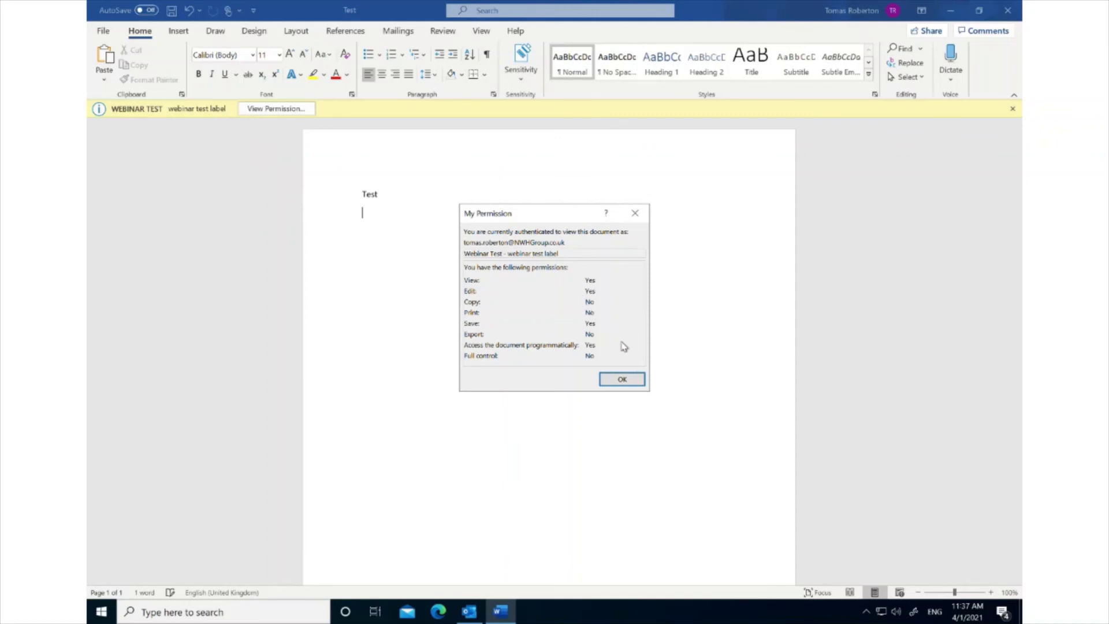
{"action": "left_click", "coordinate": [622, 379]}
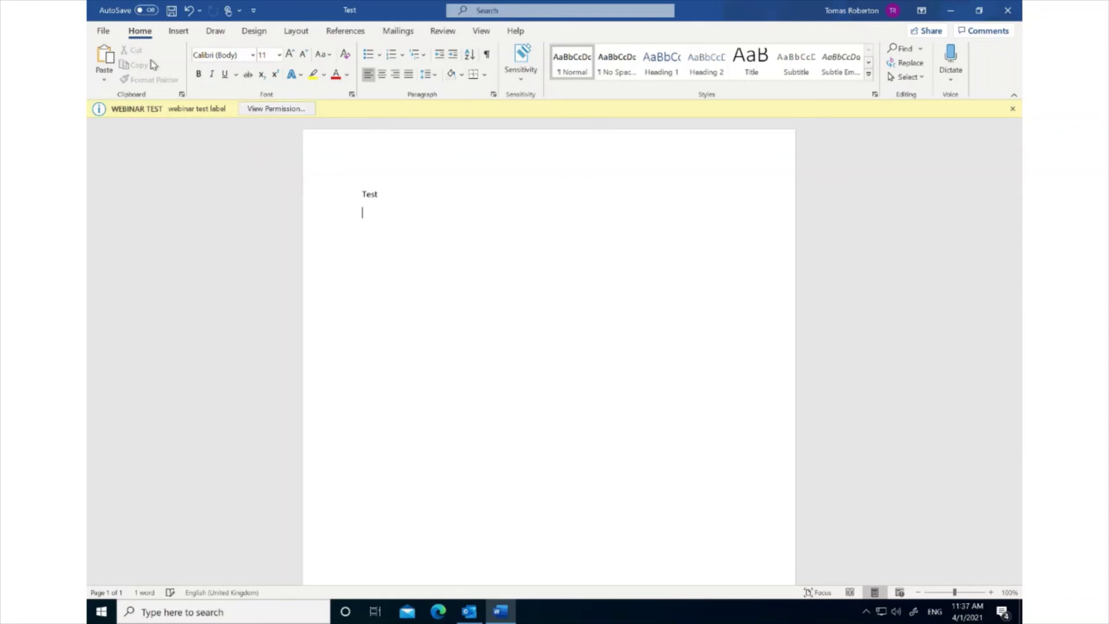
{"action": "left_click", "coordinate": [107, 31]}
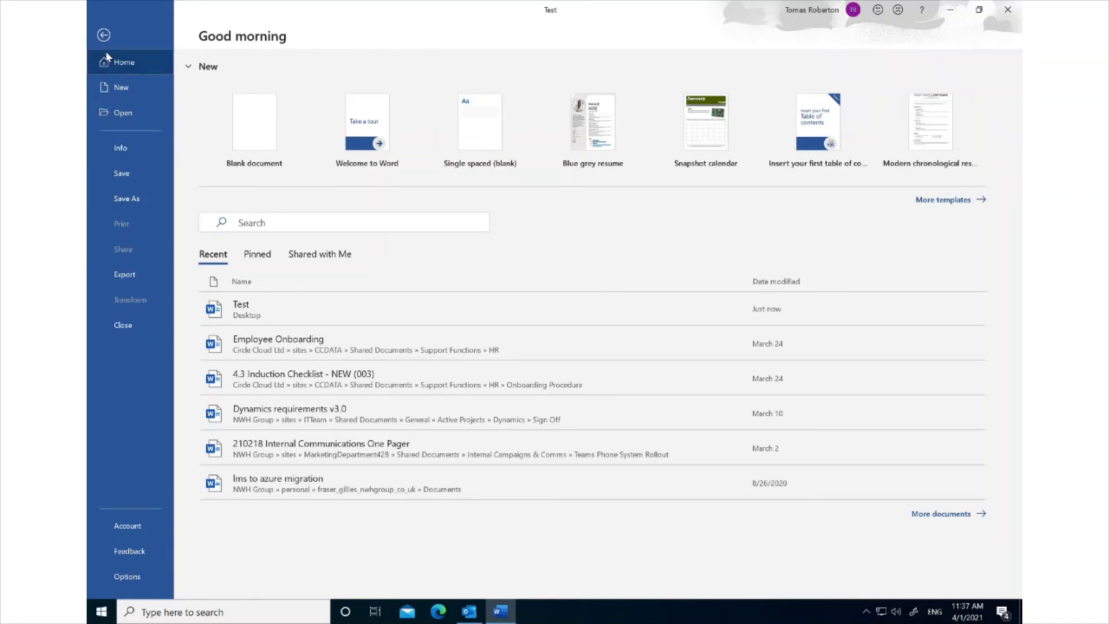
{"action": "left_click", "coordinate": [104, 35]}
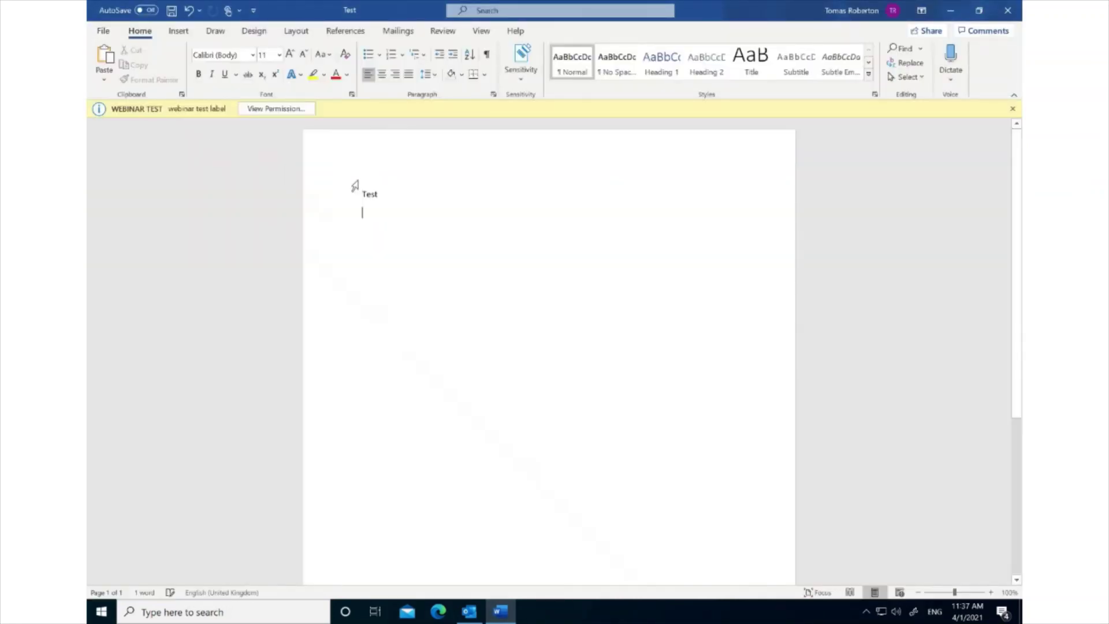
Select the word "Test" and check whether its content can be copied
{"action": "double_click", "coordinate": [369, 197]}
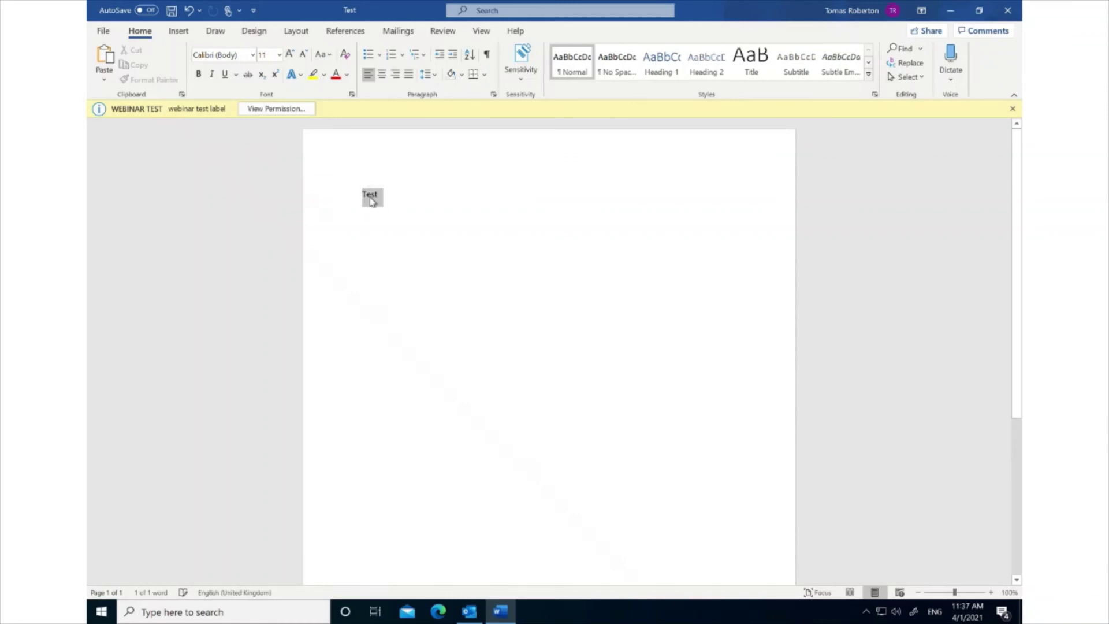
{"action": "right_click", "coordinate": [371, 200]}
{"action": "left_click", "coordinate": [496, 231]}
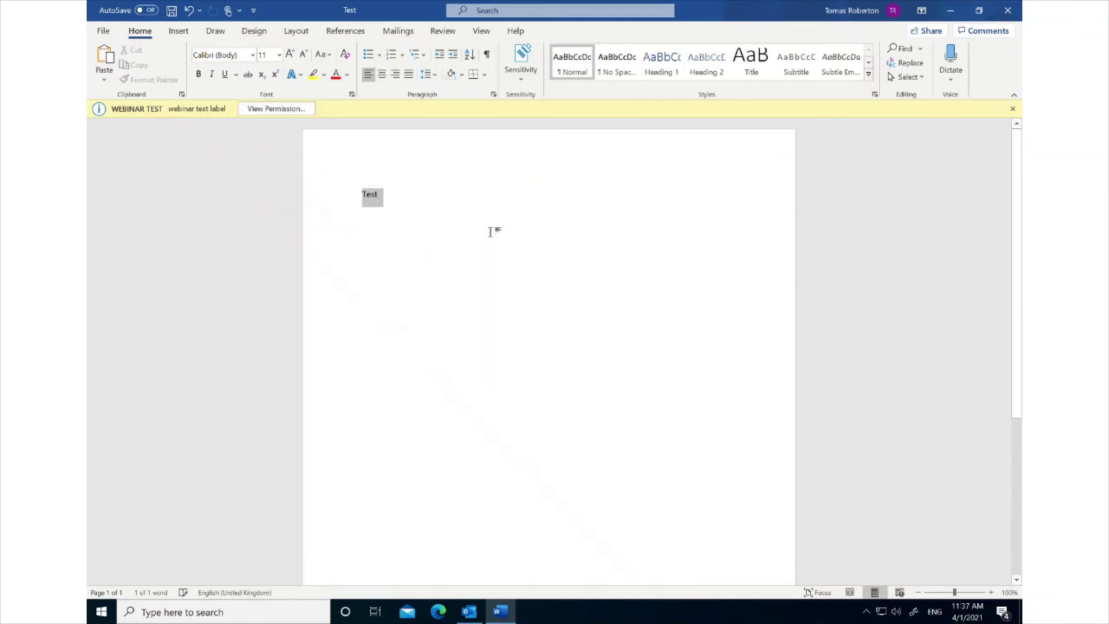
Add the line "We can still edit the document." below the word "Test" and save the document
{"action": "left_click", "coordinate": [393, 197]}
{"action": "key", "text": "Return"}
{"action": "type", "text": "We can still ed"}
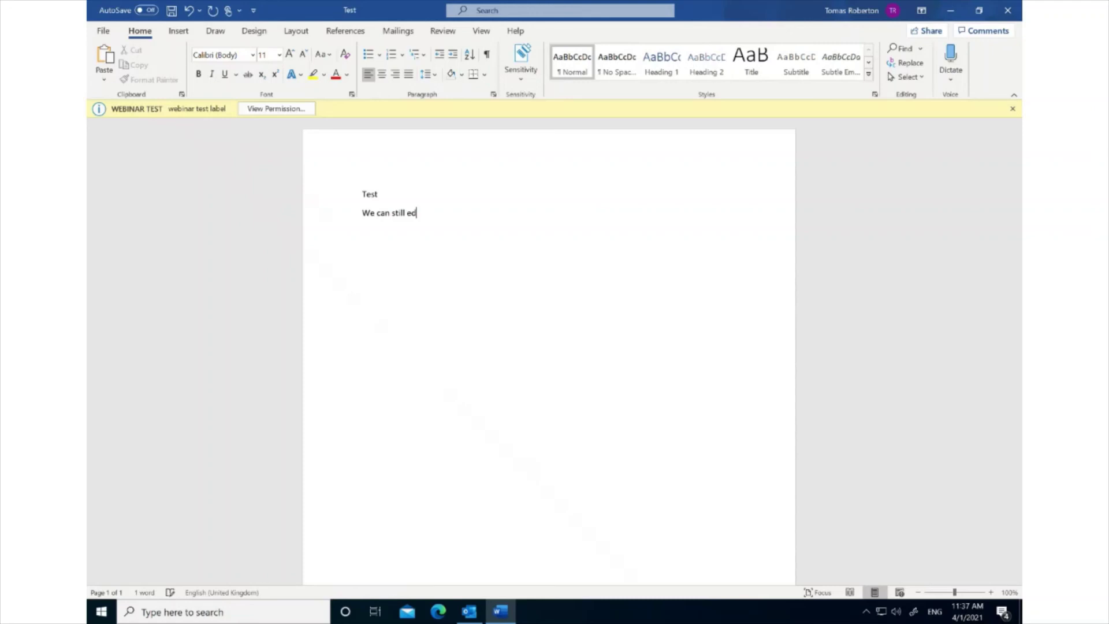
{"action": "type", "text": "it the document."}
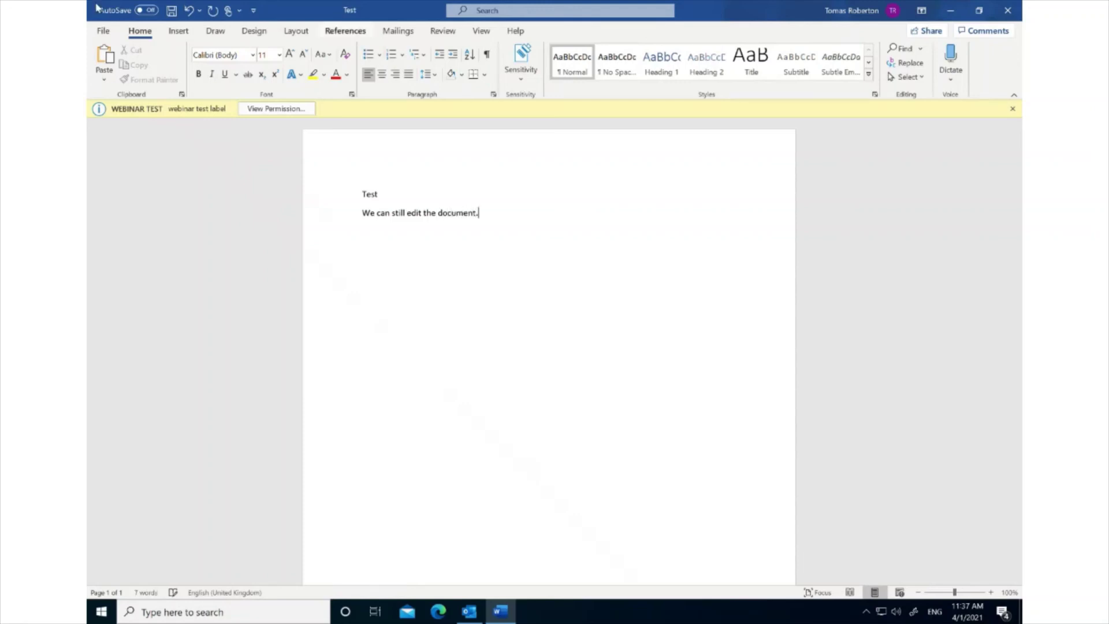
{"action": "left_click", "coordinate": [173, 19]}
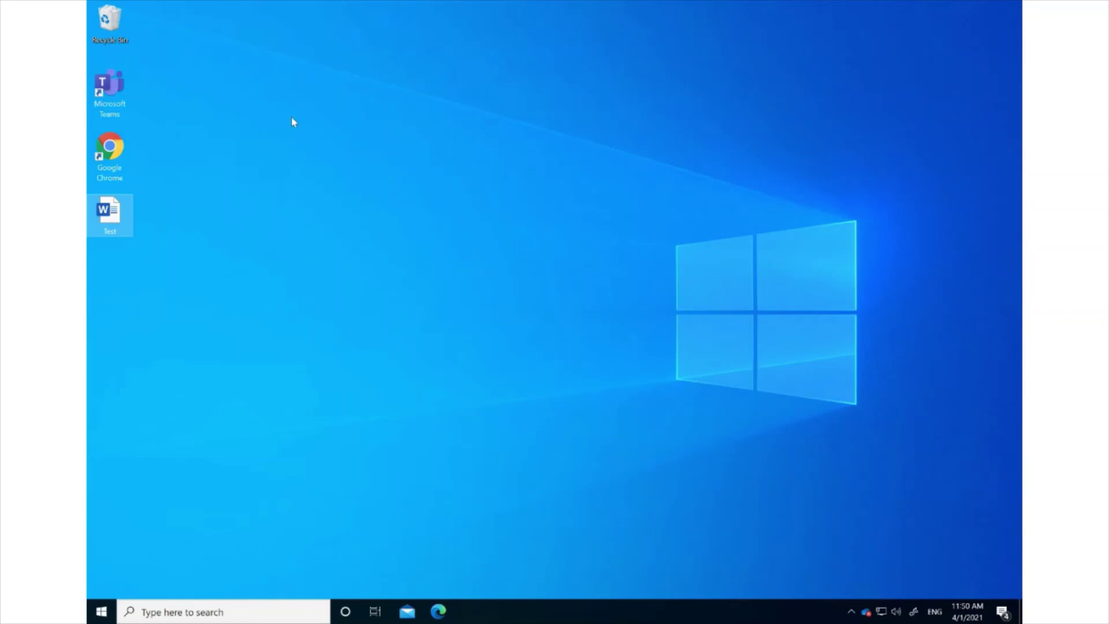
Reopen the Test document from the desktop
{"action": "double_click", "coordinate": [125, 224]}
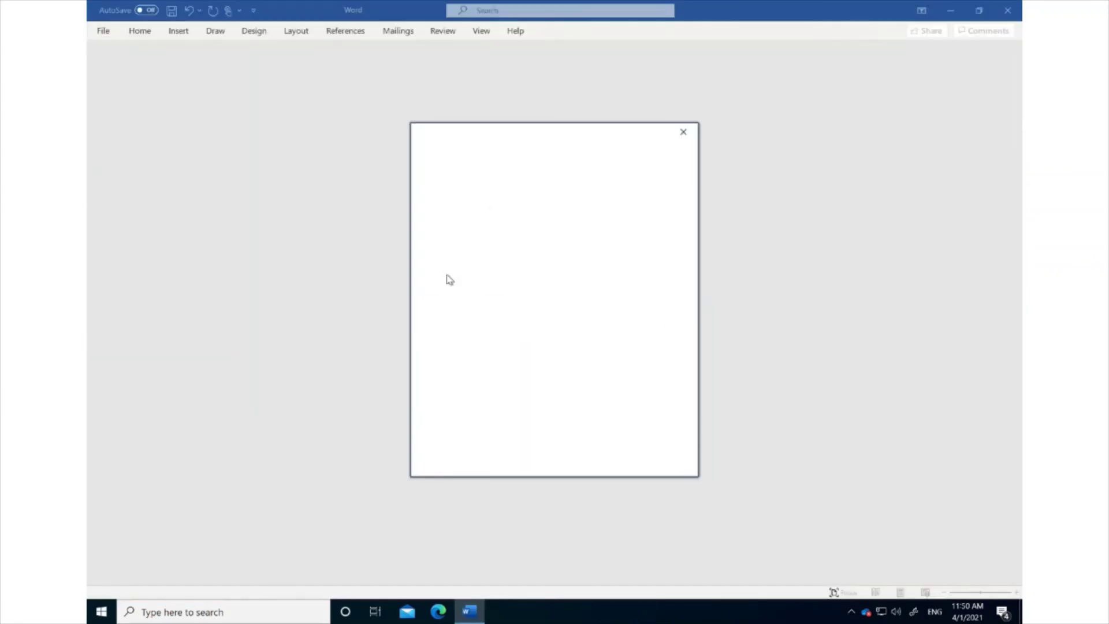